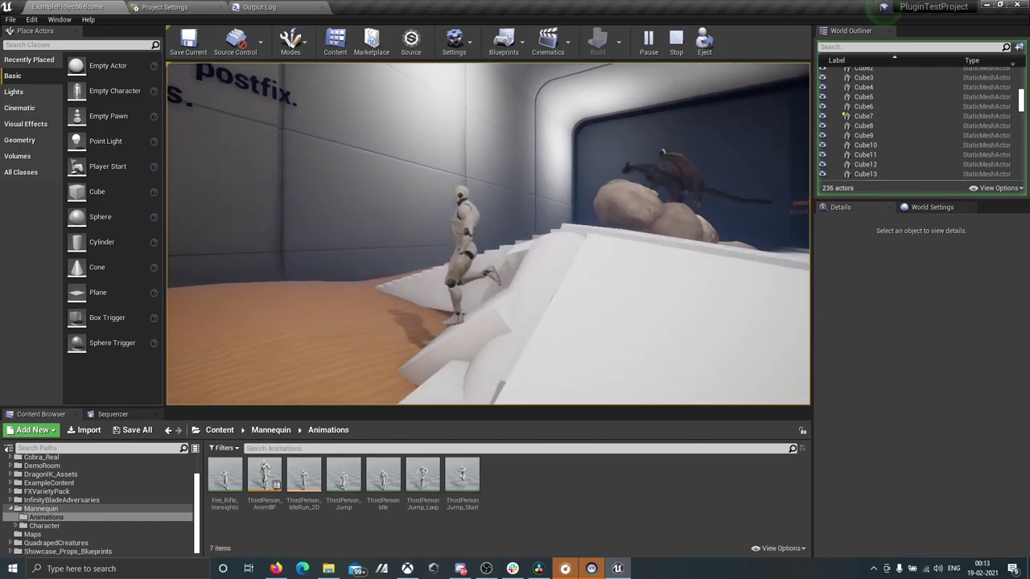
- Run the mannequin around the playing example level to preview its movement on sand and slopes
key("w")
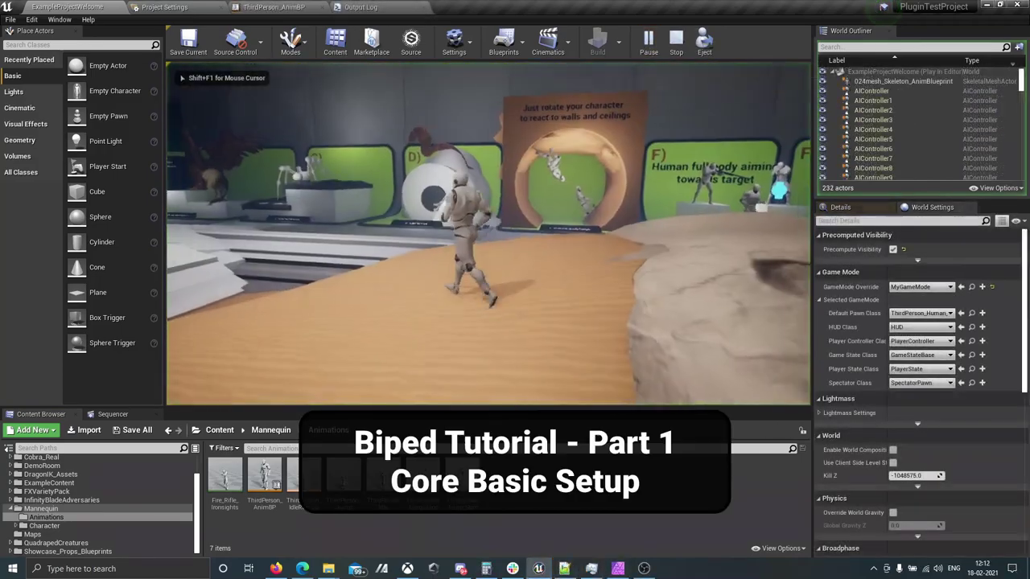
key("w")
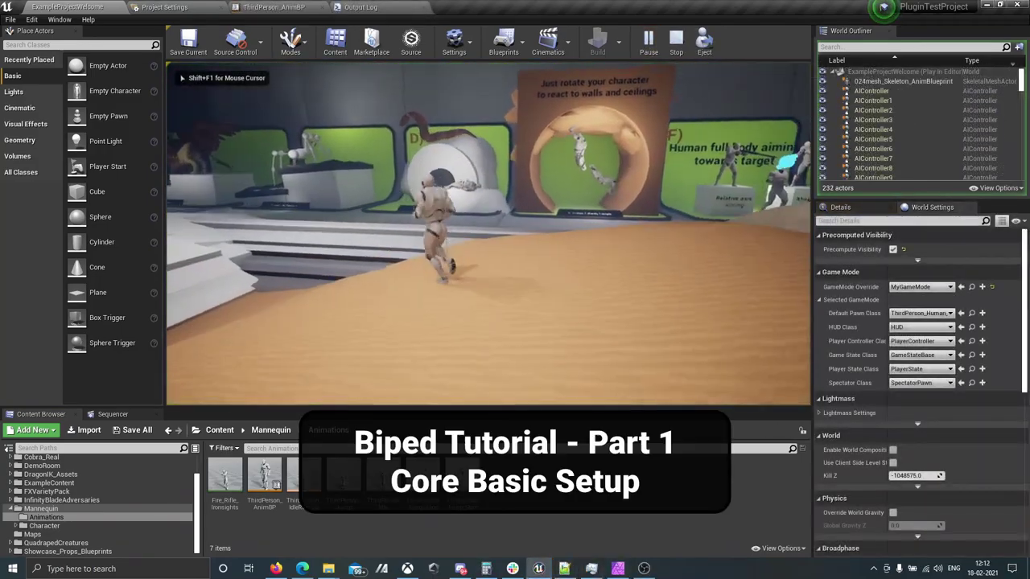
key("s")
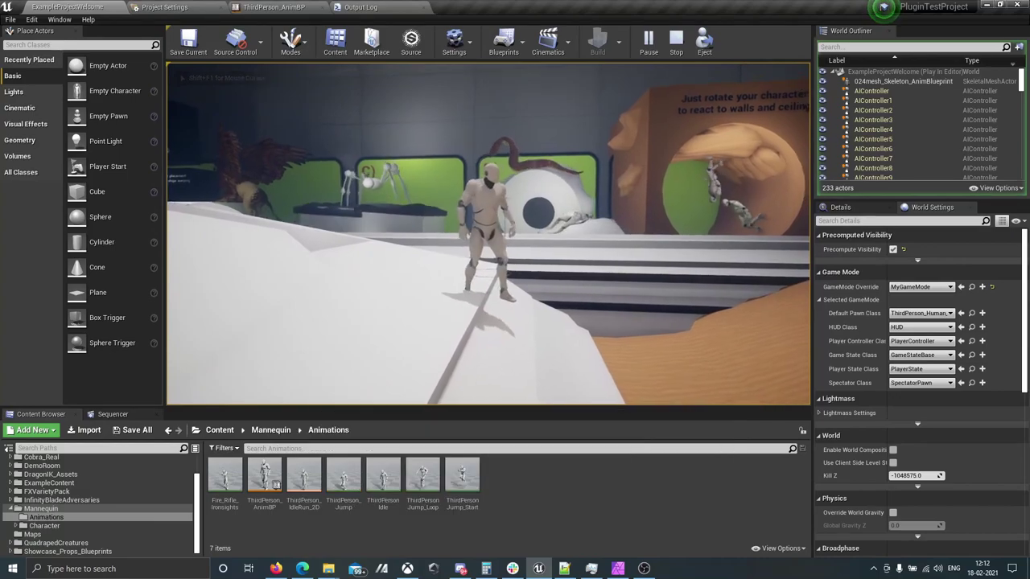
- Release the cursor from the running game and open the ThirdPerson_AnimBP animation graph
key("shift+F1")
left_click(266, 6)
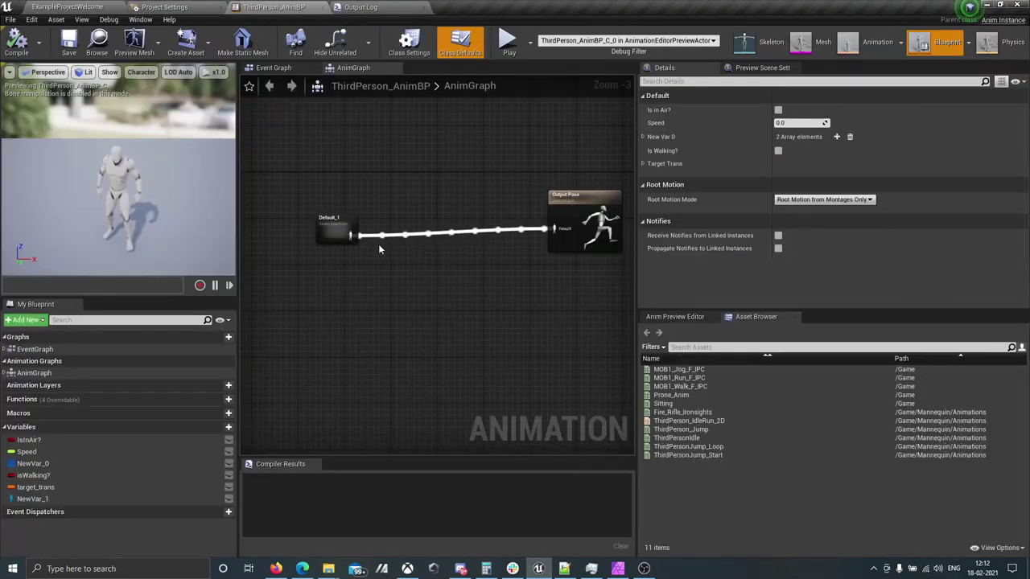
scroll(370, 242, "up", 2)
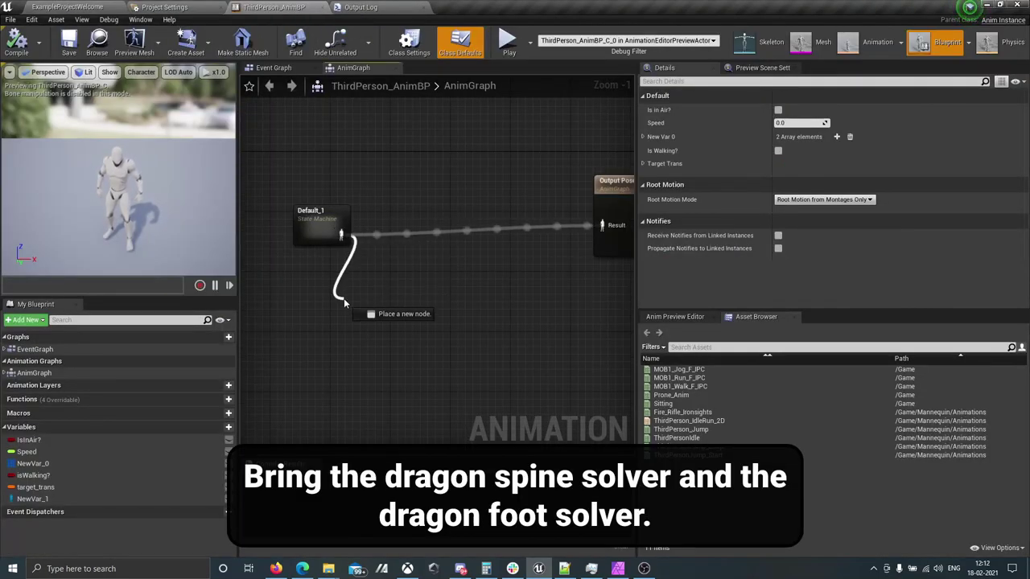
left_click_drag(344, 302, 347, 305)
type("spine")
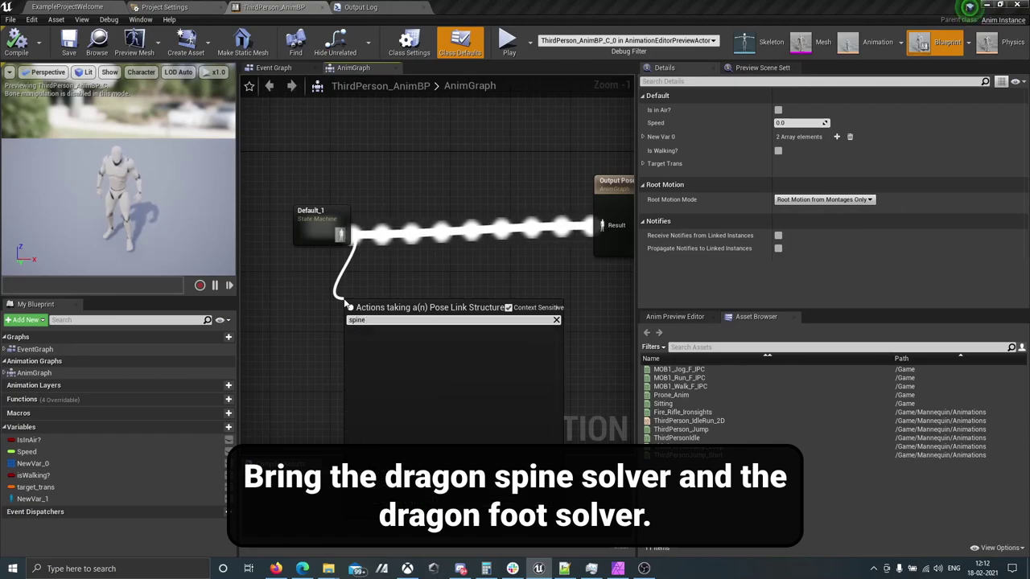
key("Escape")
- Add a Dragon Spine Solver node and place it below the Default_1 state machine
right_click(345, 304)
type("dragon spine")
key("Return")
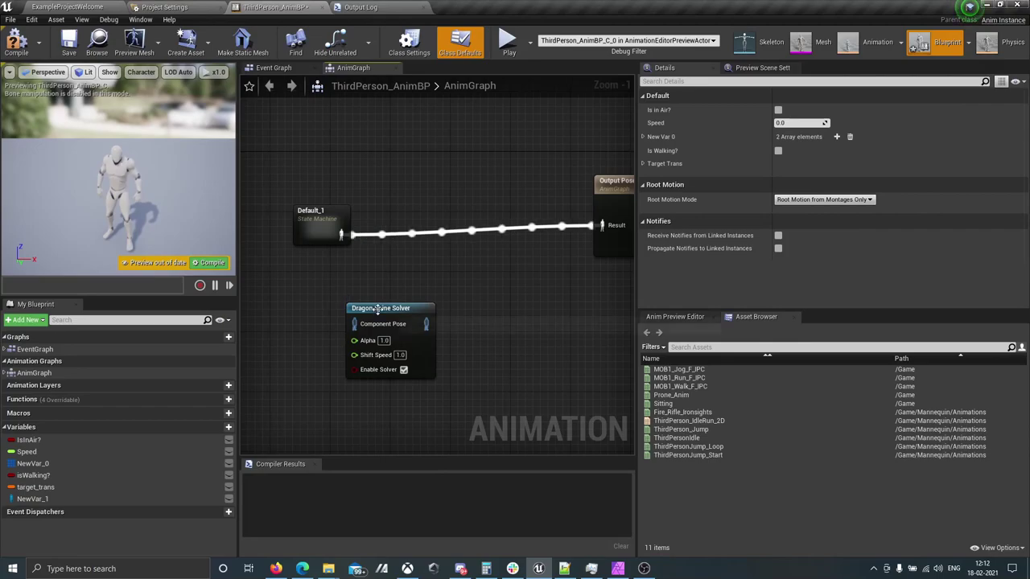
left_click_drag(375, 311, 324, 302)
- Add a Dragon Foot Solver node beside the spine solver and link the spine solver's output to its Component Pose
left_click(430, 299)
right_click(430, 300)
type("dragon foot")
key("Return")
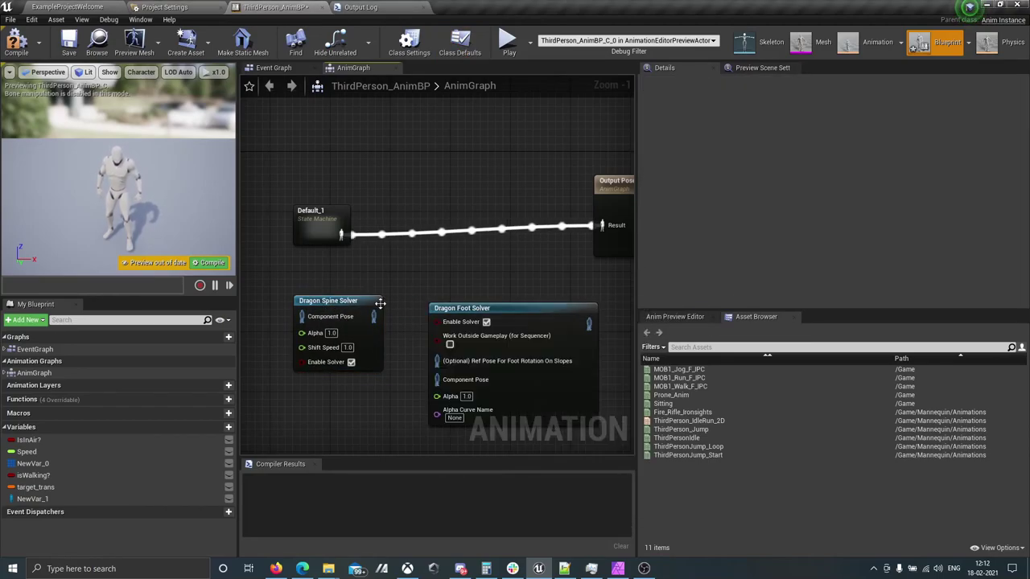
left_click_drag(380, 303, 373, 360)
left_click_drag(435, 379, 437, 380)
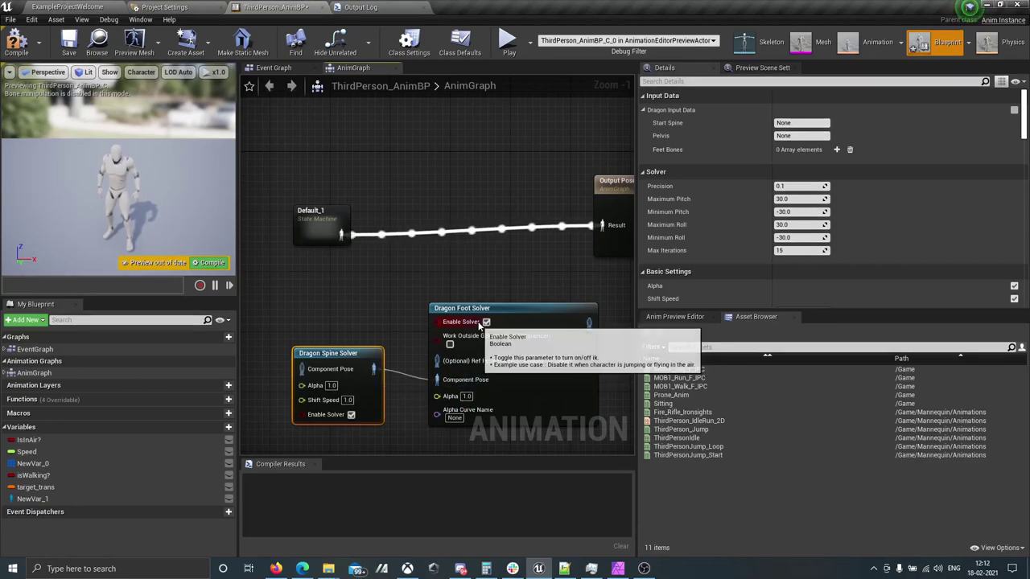
- Connect Default_1 to the Dragon Spine Solver's Component Pose and arrange the nodes, including the Local To Component conversion
left_click_drag(460, 310, 460, 287)
right_click_drag(347, 291, 460, 273)
left_click_drag(439, 220, 318, 221)
left_click_drag(408, 352, 409, 352)
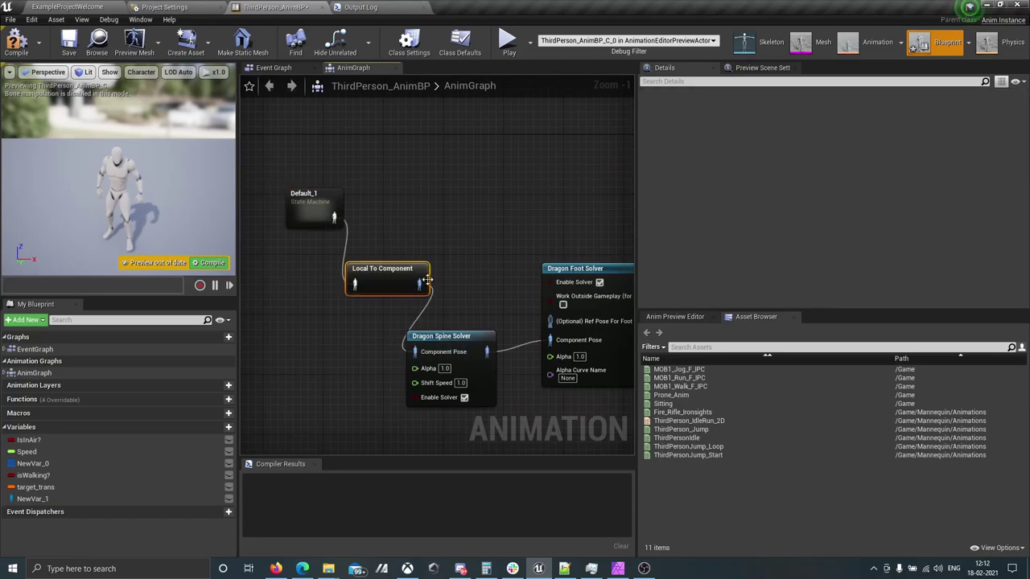
left_click_drag(387, 273, 312, 312)
- Connect the Dragon Foot Solver's output to the Output Pose result and compile the blueprint
left_click(401, 266)
scroll(401, 266, "down", 2)
right_click_drag(600, 235, 537, 235)
right_click_drag(568, 198, 502, 199)
left_click_drag(518, 199, 557, 294)
right_click_drag(318, 308, 425, 280)
scroll(424, 280, "up", 1)
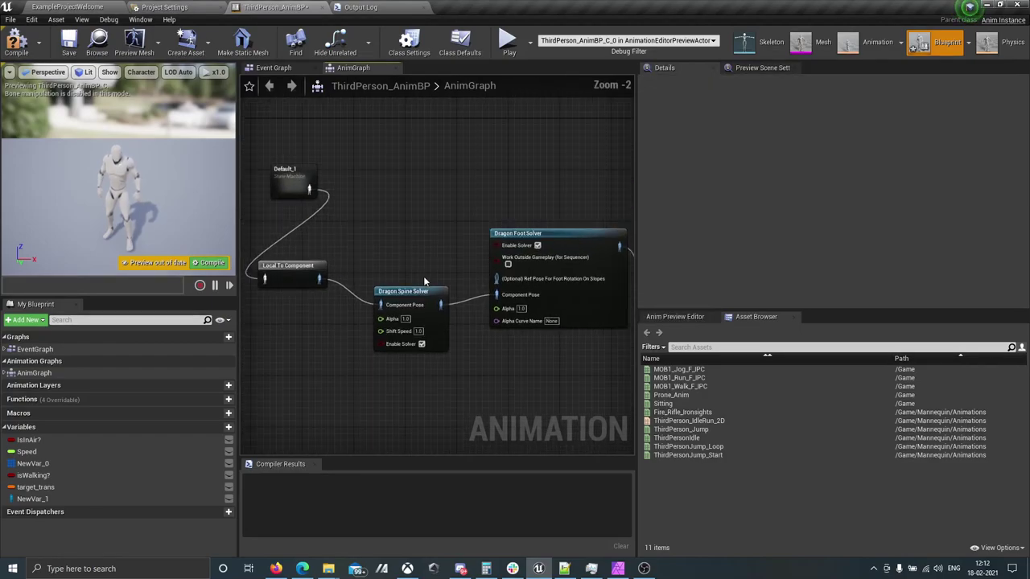
left_click(15, 45)
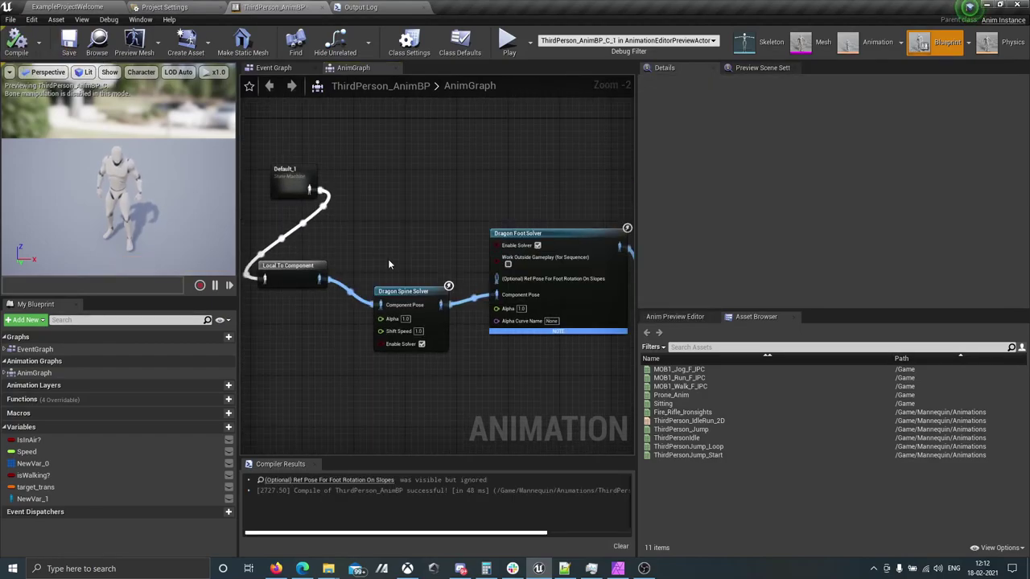
- Set the Dragon Spine Solver's Pelvis to pelvis, copying the bone name from the mannequin skeleton
scroll(416, 299, "up", 2)
left_click(418, 300)
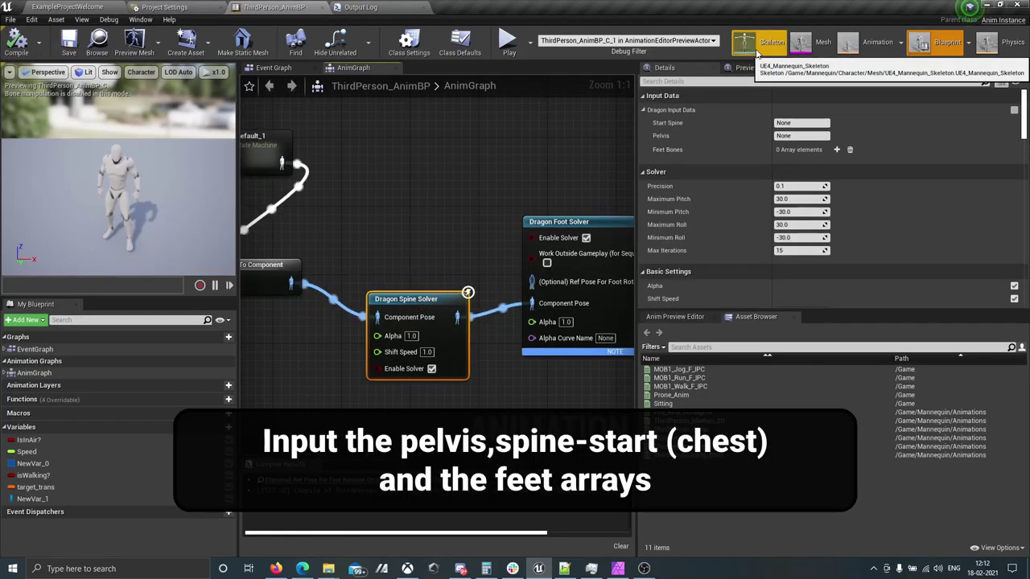
left_click(754, 48)
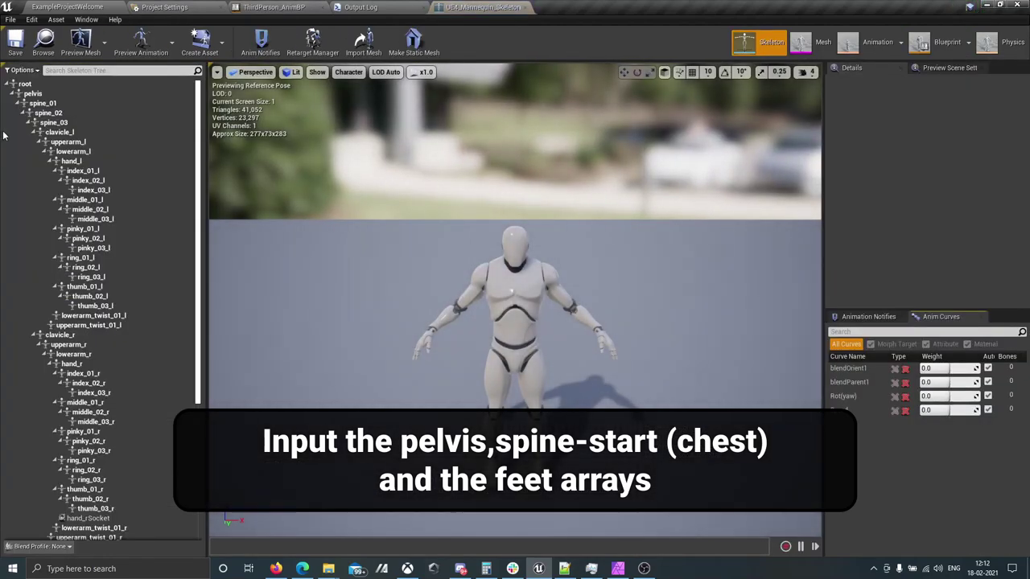
left_click(71, 336)
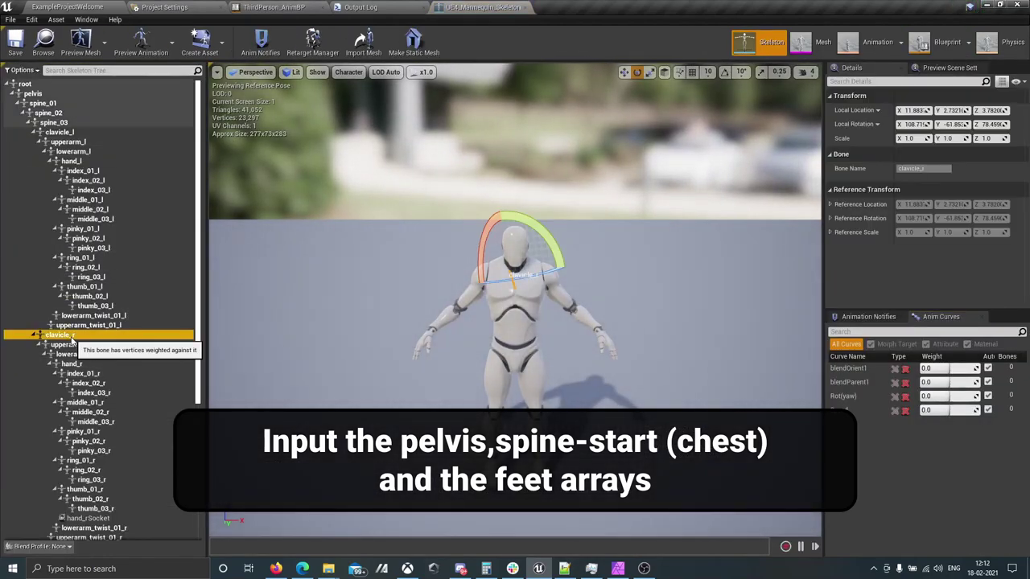
left_click(33, 94)
right_click(33, 94)
left_click(72, 109)
left_click(939, 42)
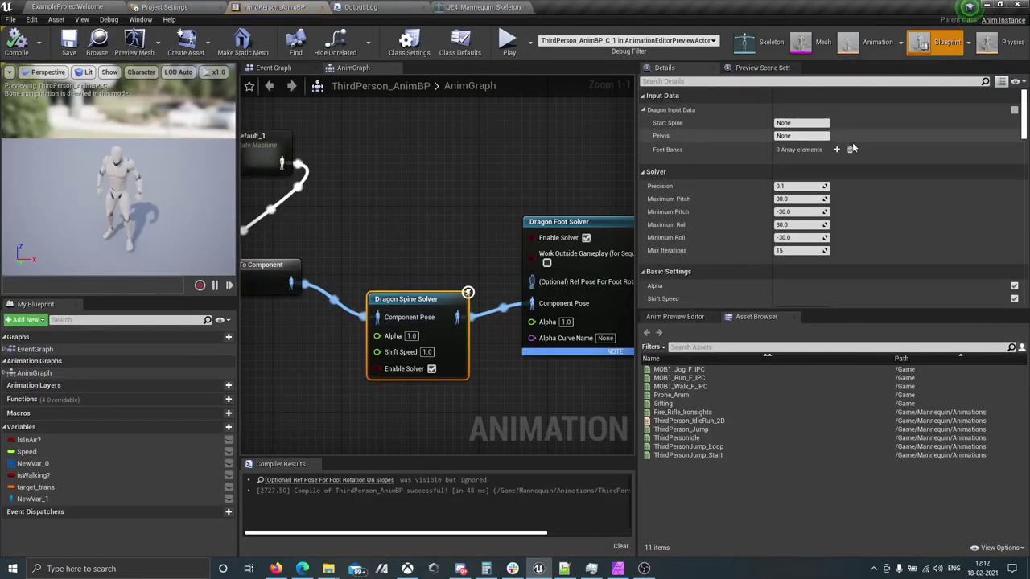
- Set the Dragon Spine Solver's Start Spine to spine_03, copying the bone name from the skeleton tree
left_click(756, 50)
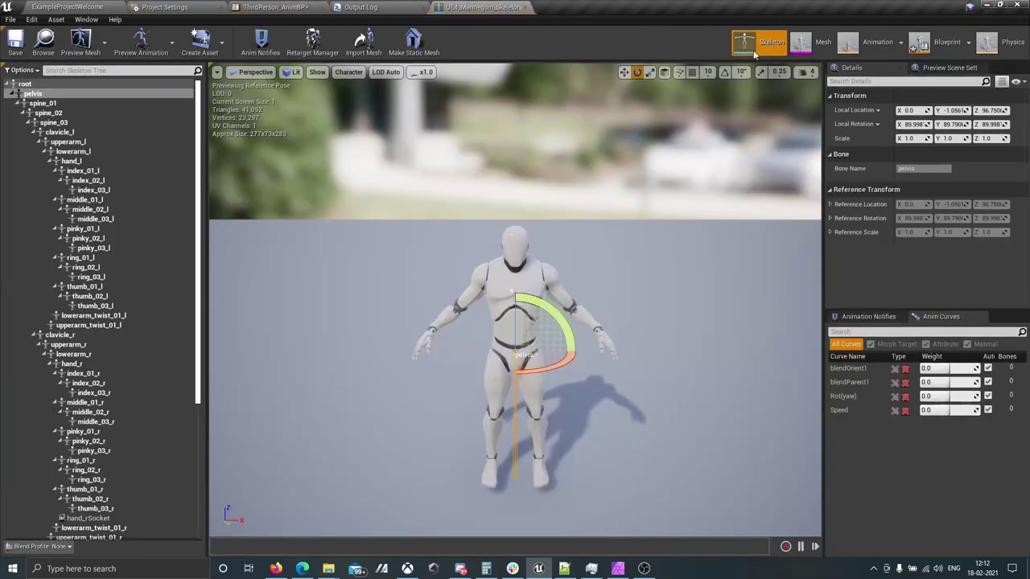
left_click(37, 134)
left_click(36, 133)
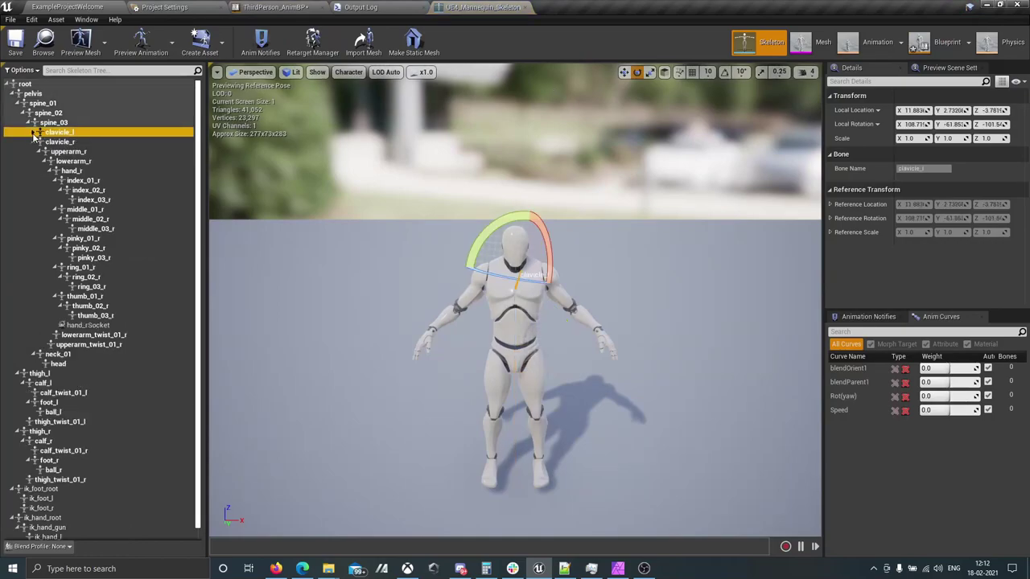
left_click(35, 142)
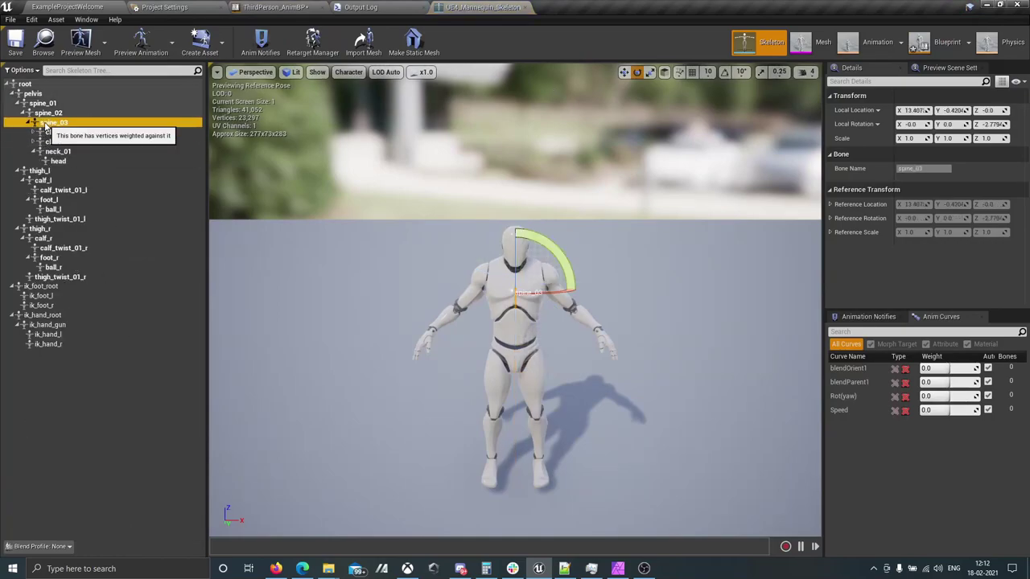
right_click(46, 127)
left_click(74, 137)
left_click(937, 45)
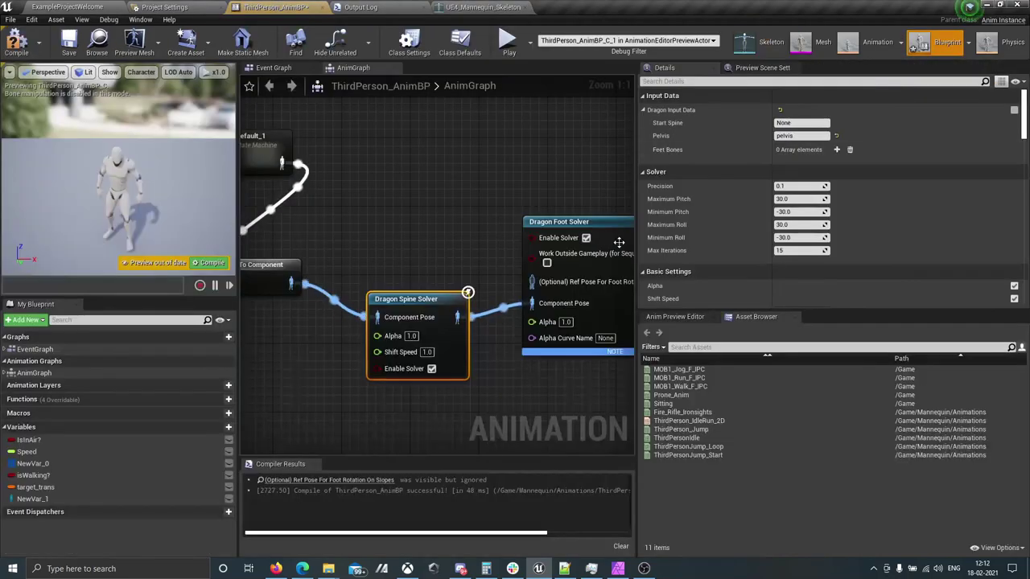
key("ctrl+v")
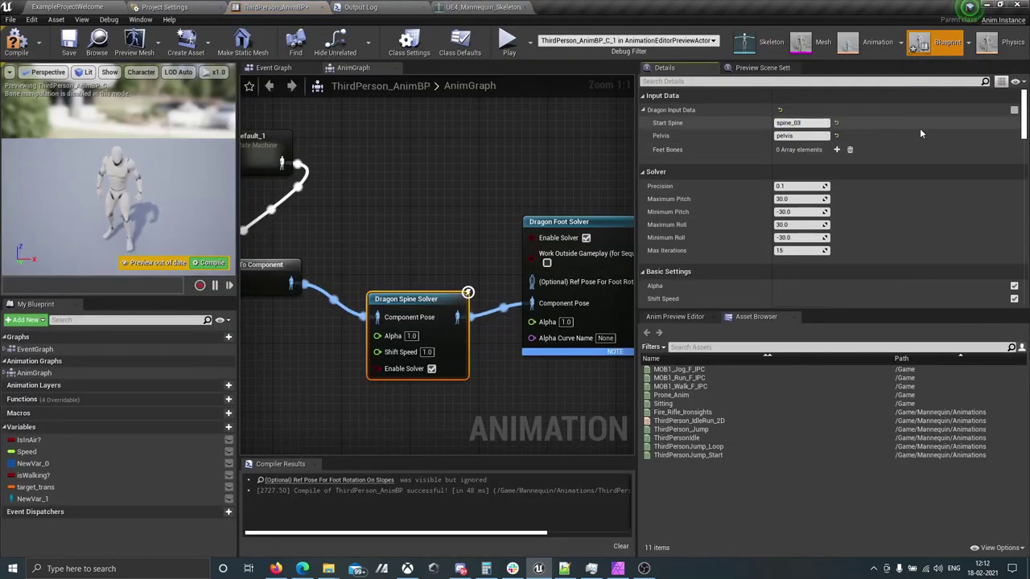
- Add two elements to the spine solver's Feet Bones array and expand them
left_click(835, 149)
left_click(836, 149)
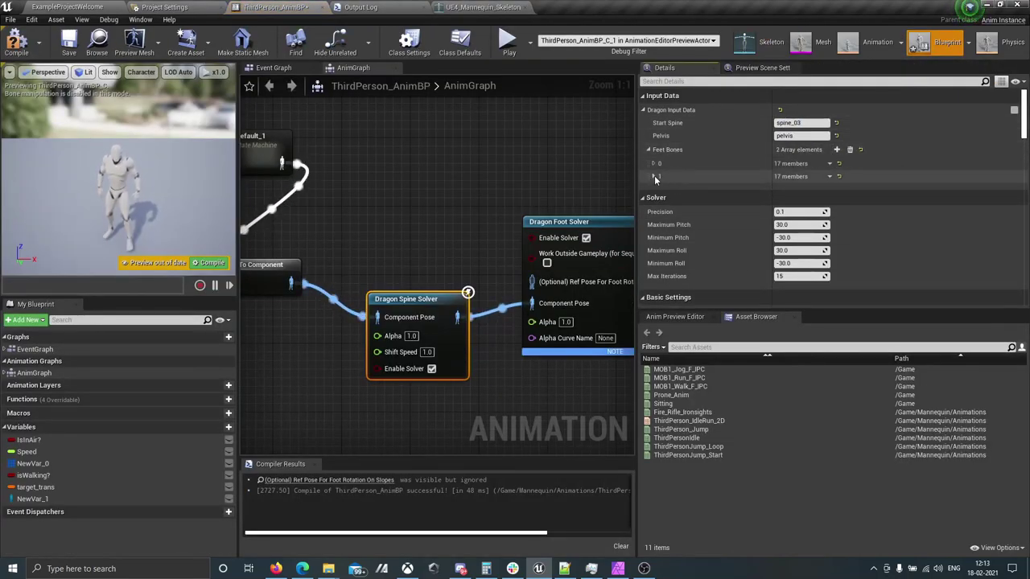
left_click(653, 175)
- Fill Feet Bones element 0 with foot_r, calf_r and thigh_r as feet, knee and thigh bones, copying foot_r from the skeleton
left_click(771, 42)
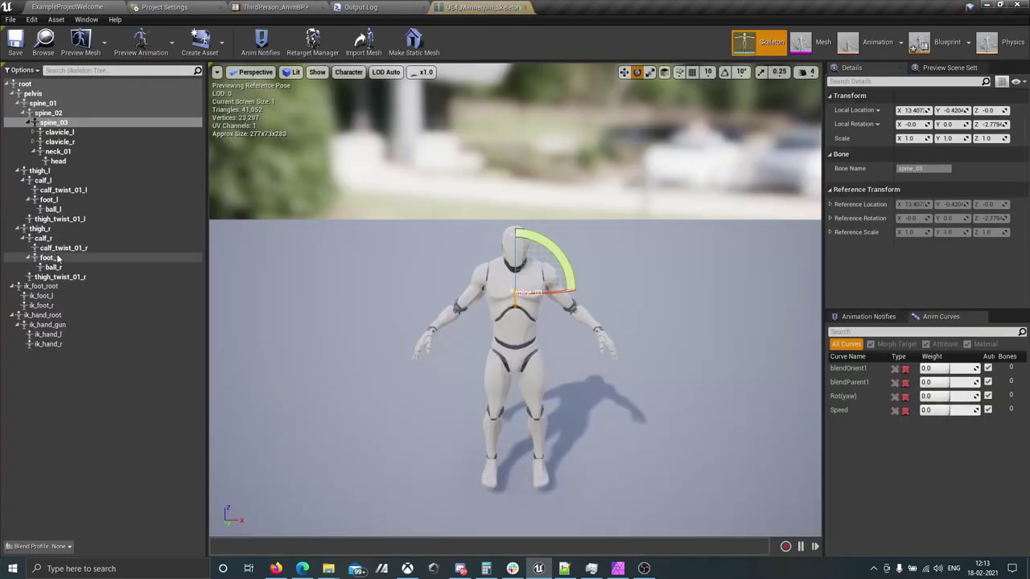
left_click(57, 257)
right_click(58, 259)
left_click(80, 278)
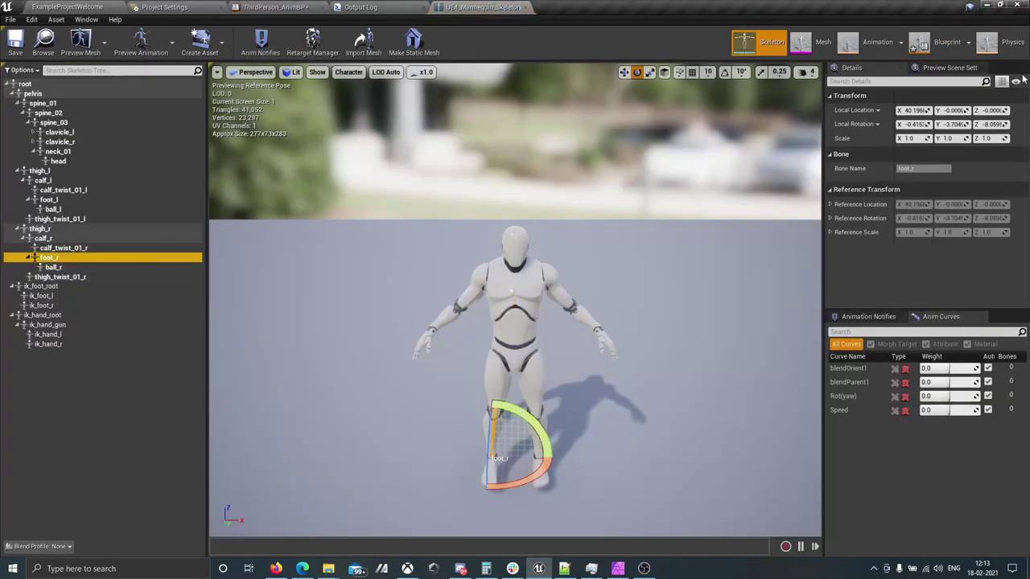
left_click(939, 50)
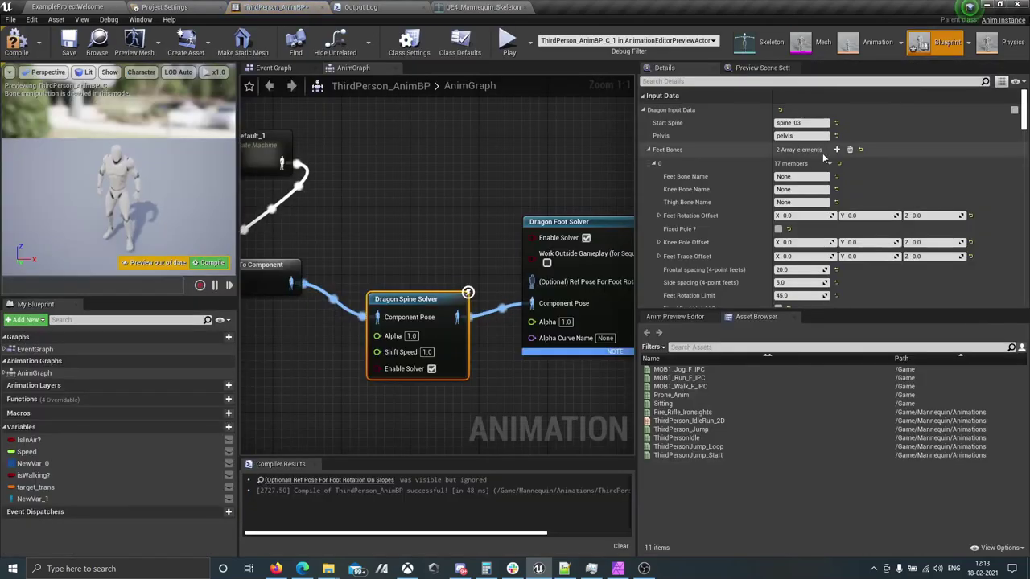
left_click(803, 191)
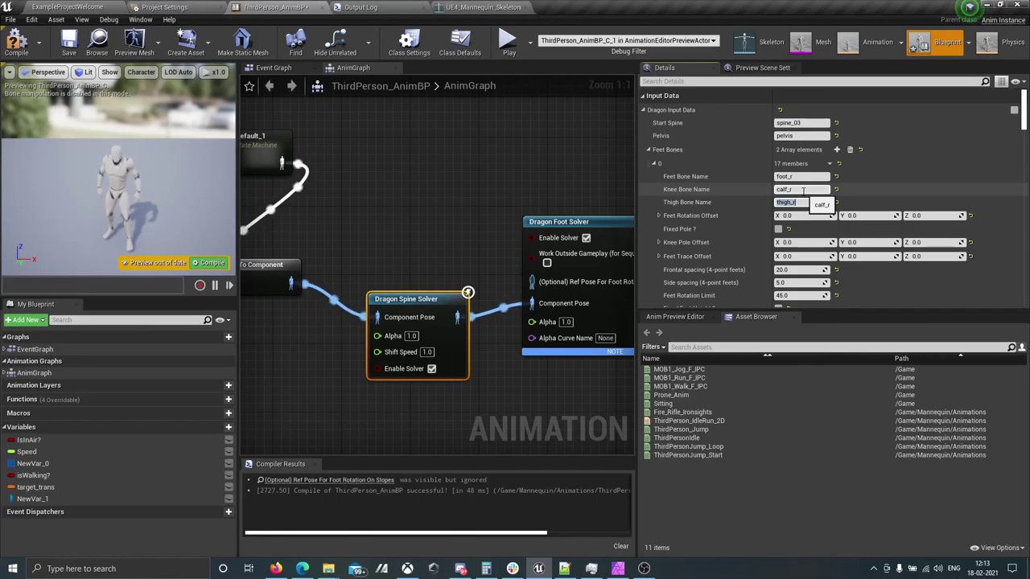
left_click(765, 175)
- Copy Feet Bones element 0 into element 1 and change its bone names to foot_l, calf_l and thigh_l
right_click(765, 163)
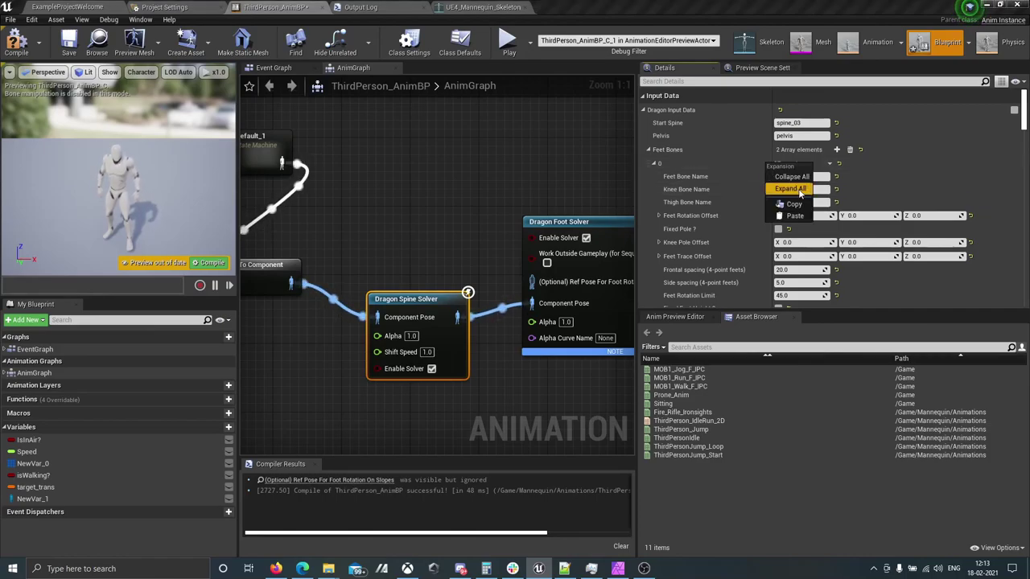
left_click(793, 204)
left_click(654, 164)
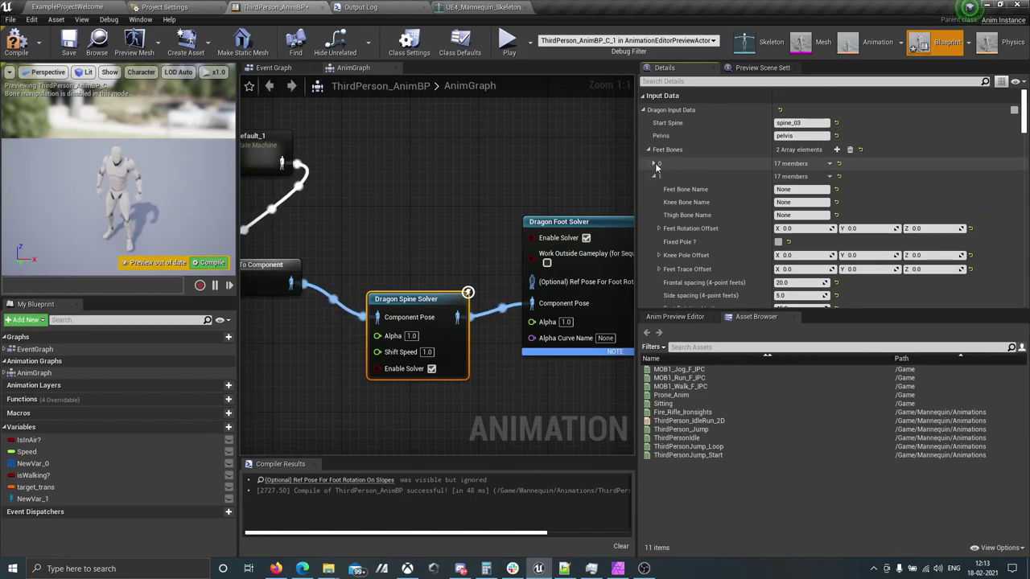
right_click(698, 175)
left_click(728, 232)
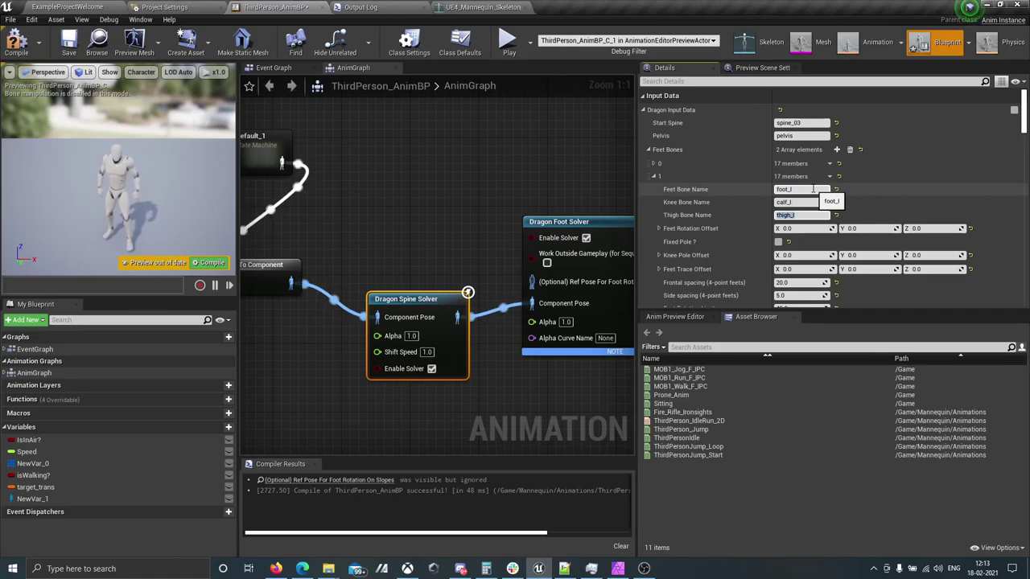
left_click(654, 177)
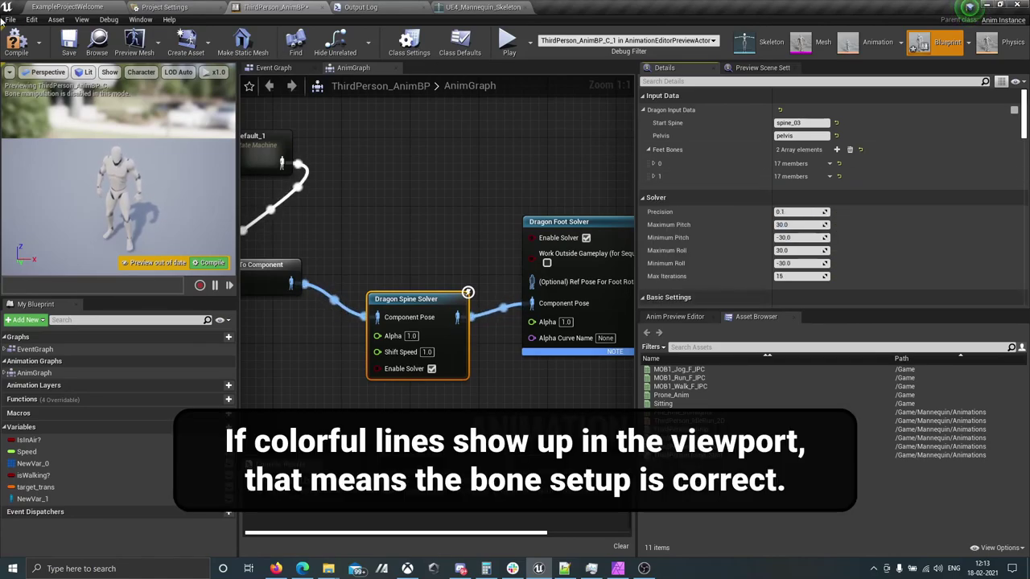
- Compile the blueprint and enlarge the character preview viewport to check the bone setup
left_click(21, 53)
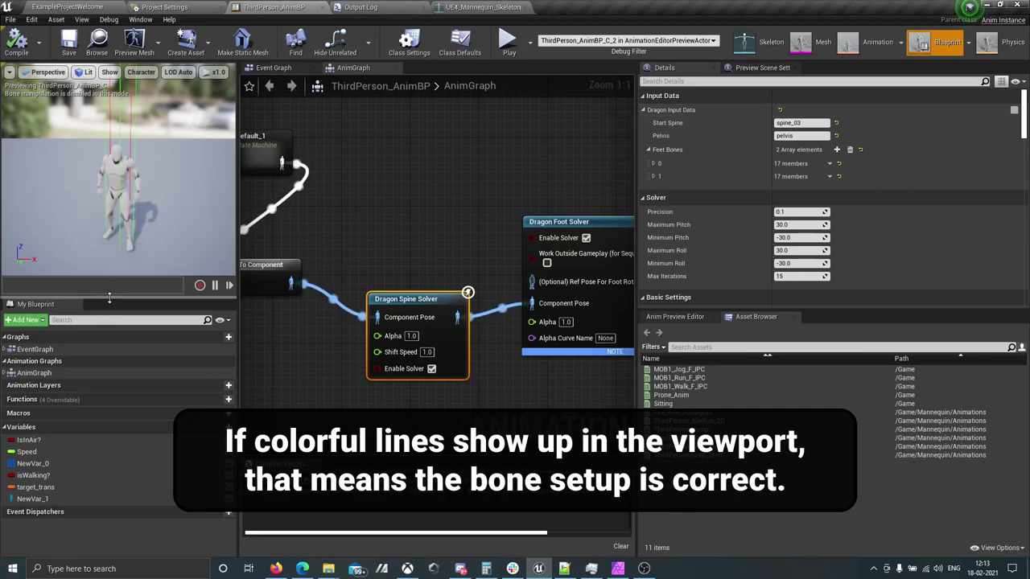
left_click_drag(111, 296, 110, 473)
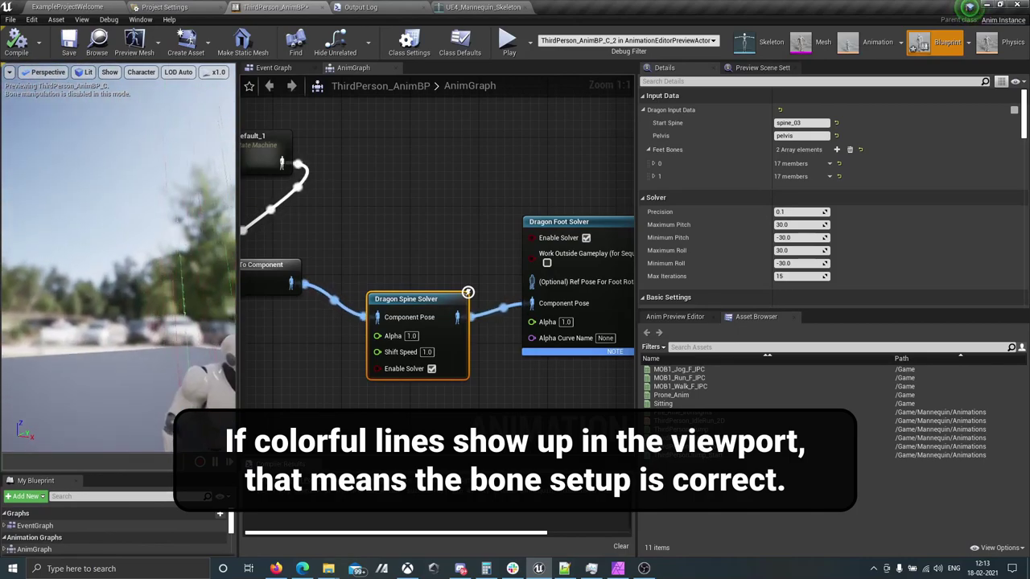
- Copy the spine solver's Dragon Input Data into the Dragon Foot Solver, and compile and save the blueprint
right_click(704, 110)
left_click(734, 153)
left_click(596, 217)
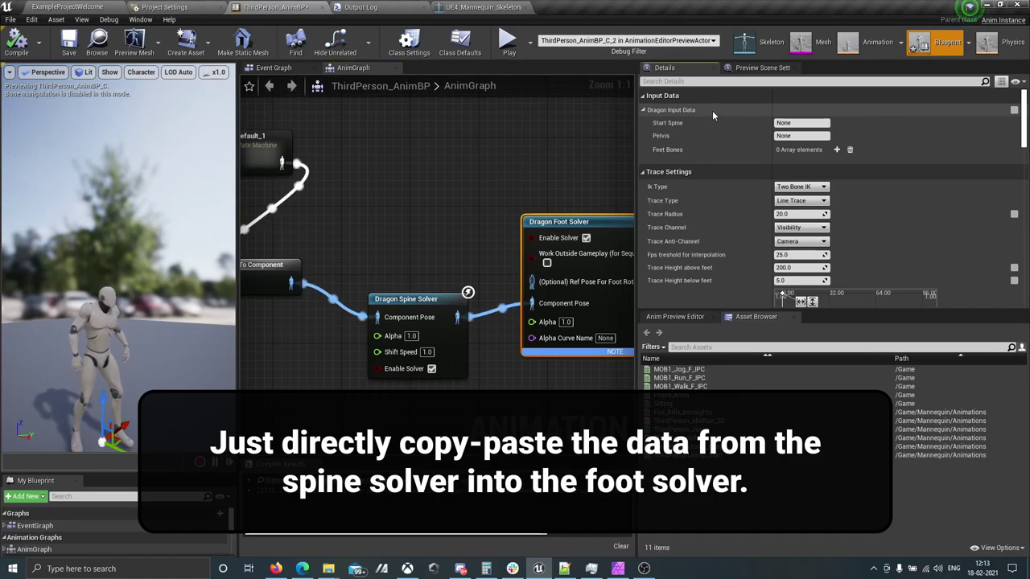
right_click(712, 110)
left_click(744, 160)
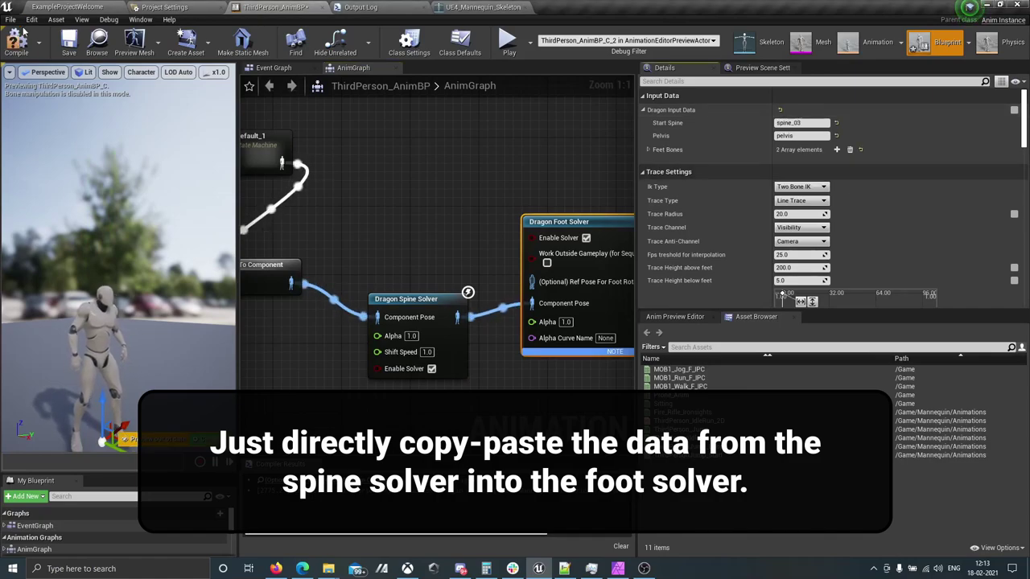
left_click(27, 41)
left_click(69, 44)
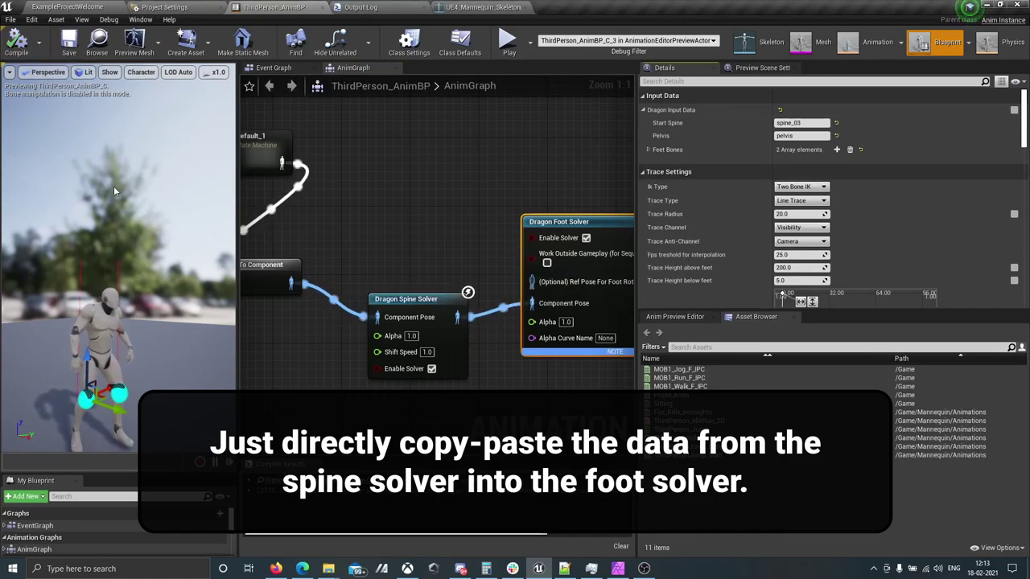
- Play the ExampleProjectWelcome level and walk the mannequin over the slopes to check its body rotation
left_click(85, 6)
left_click(648, 41)
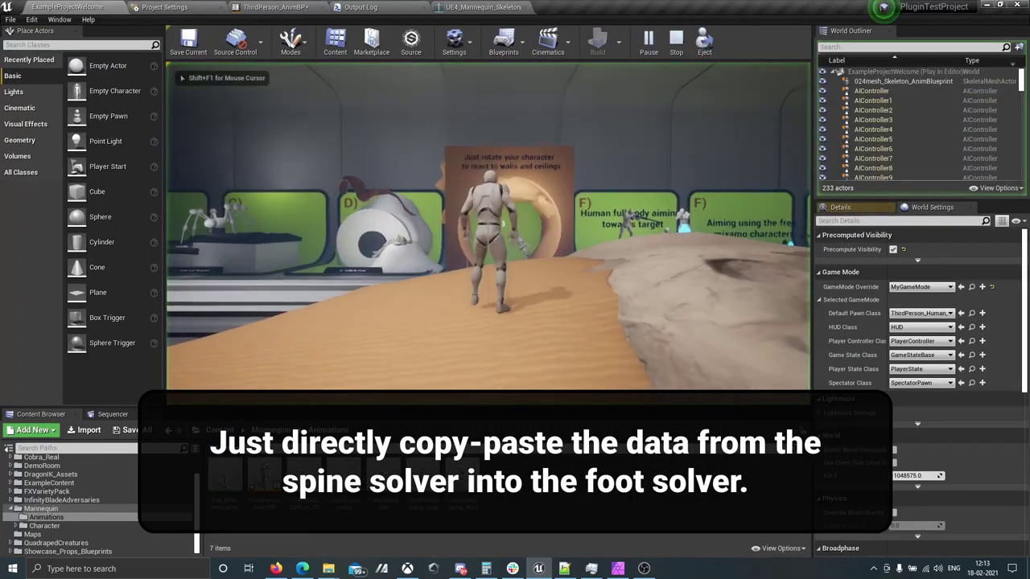
key("d")
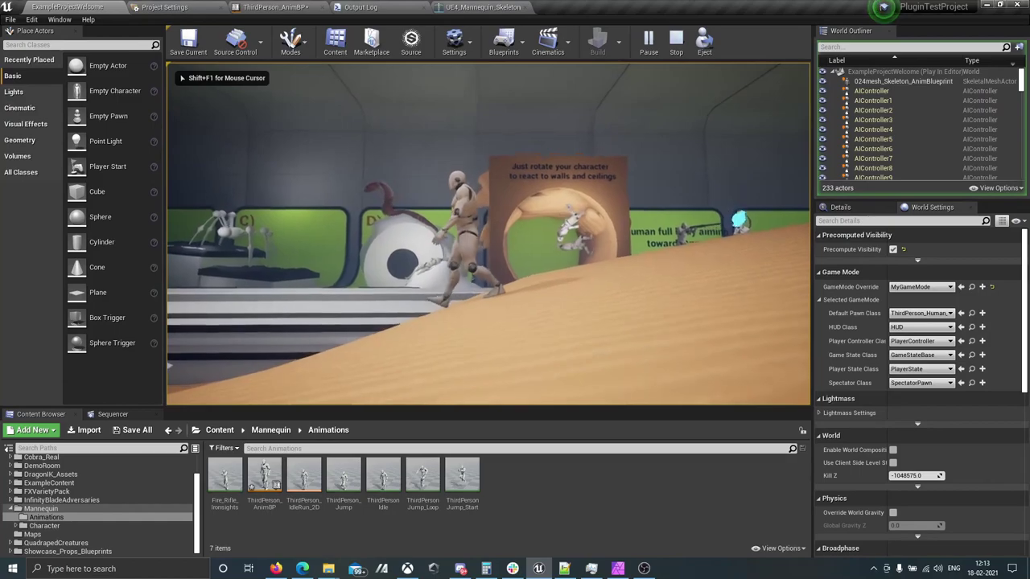
key("a")
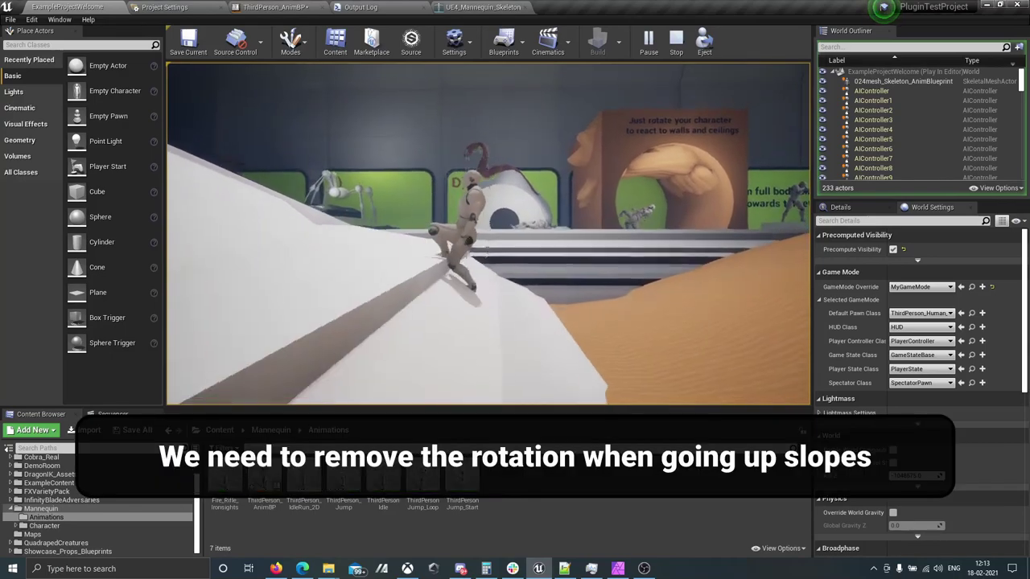
key("Escape")
- Set the Dragon Spine Solver's pelvis forward and sideward rotation intensities on slopes to 0, and compile ThirdPerson_AnimBP
left_click(298, 6)
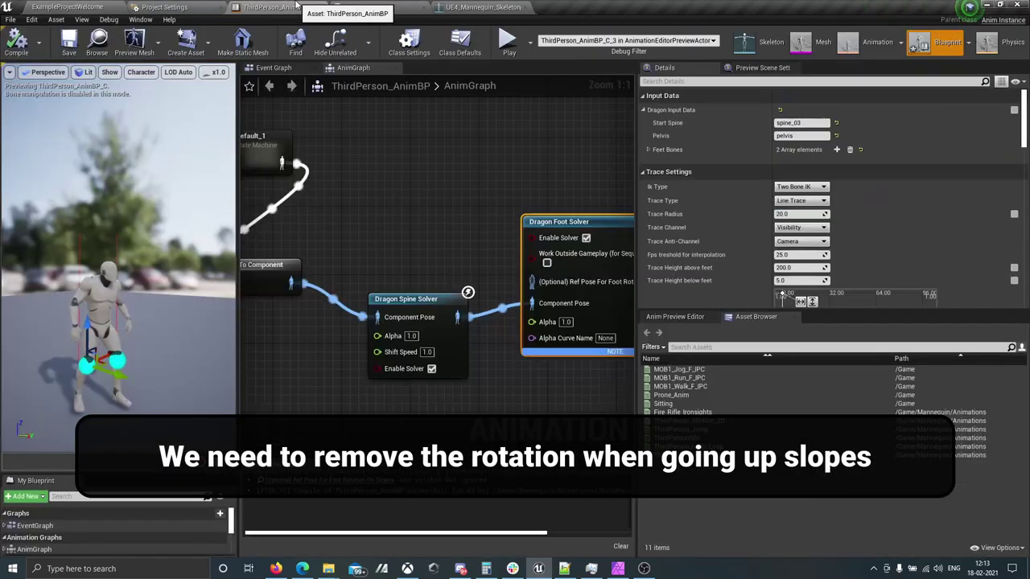
left_click(417, 298)
scroll(699, 243, "down", 15)
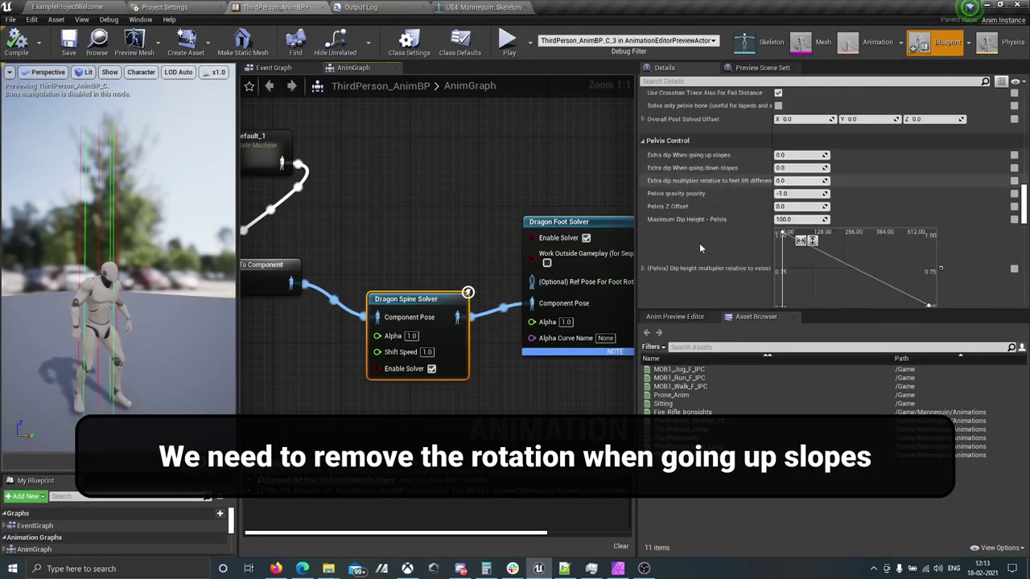
scroll(752, 203, "up", 5)
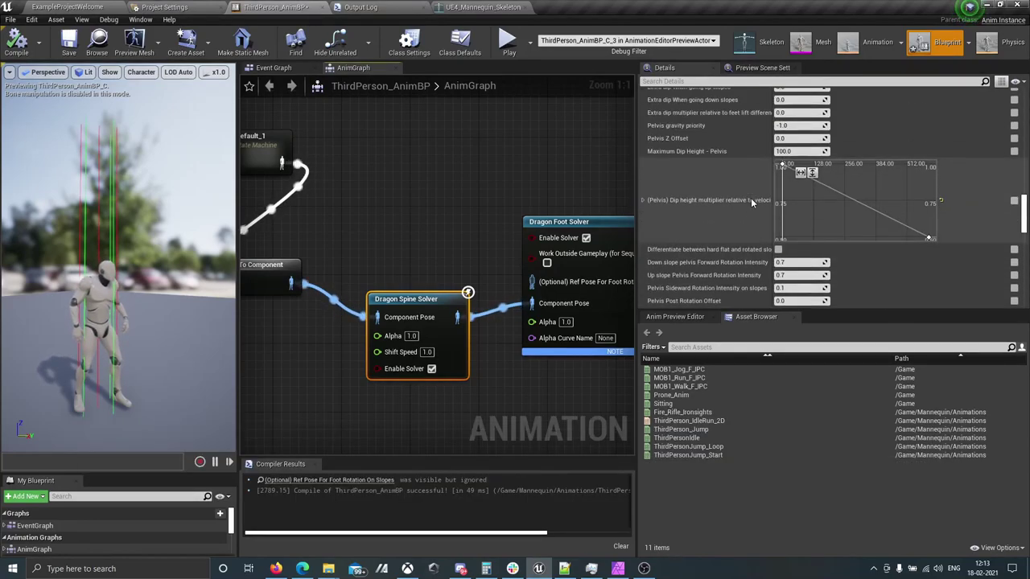
left_click(787, 228)
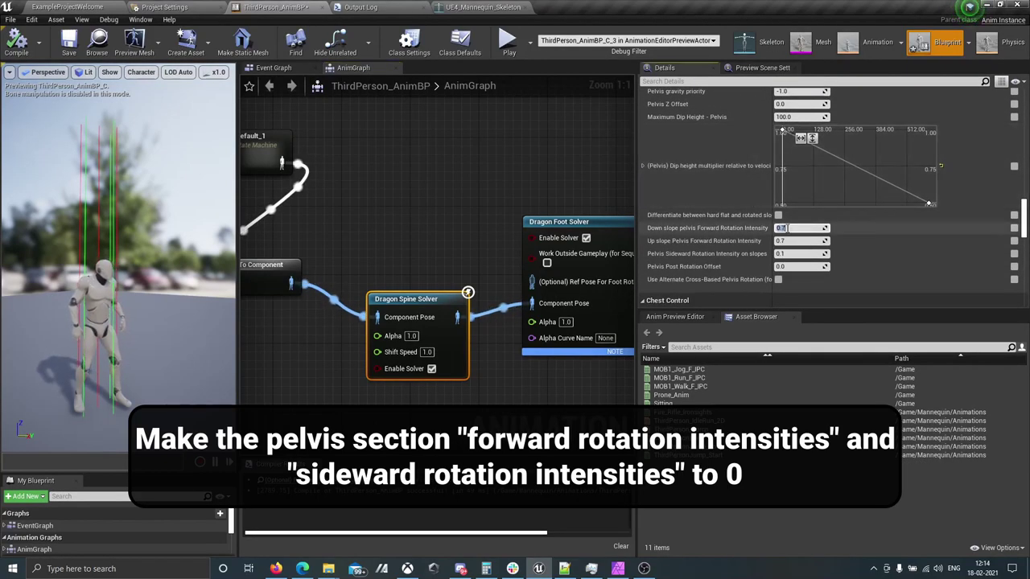
type("0")
key("Return")
key("Return")
left_click(35, 42)
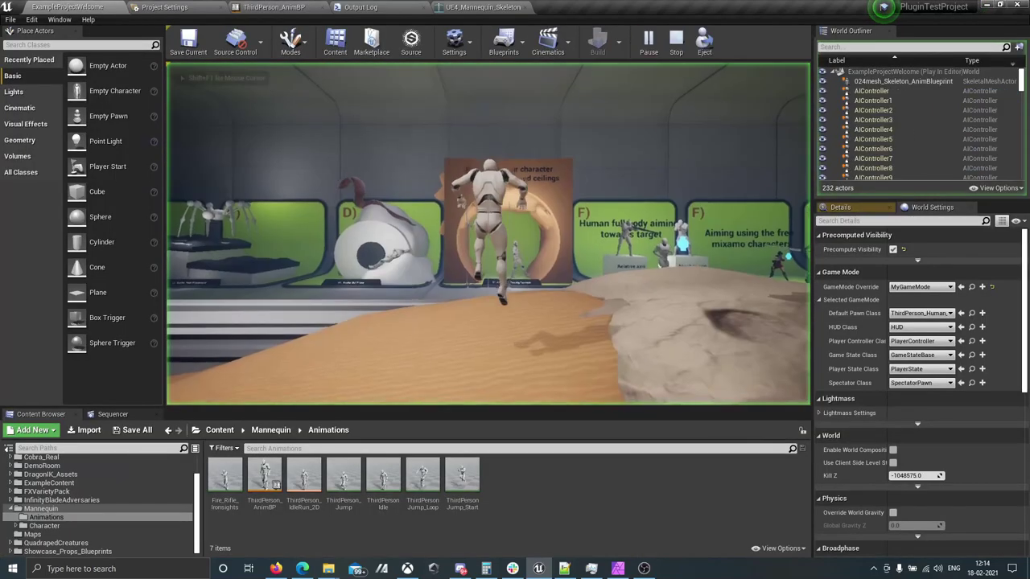
- Run the mannequin over the sand and white slopes in play mode to examine its posture and foot rotation
key("a")
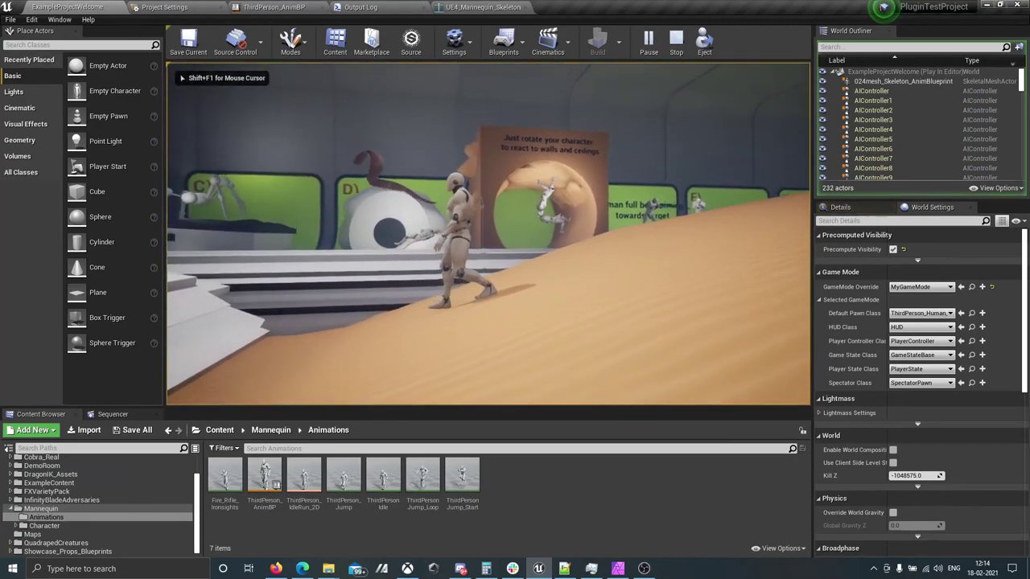
key("a")
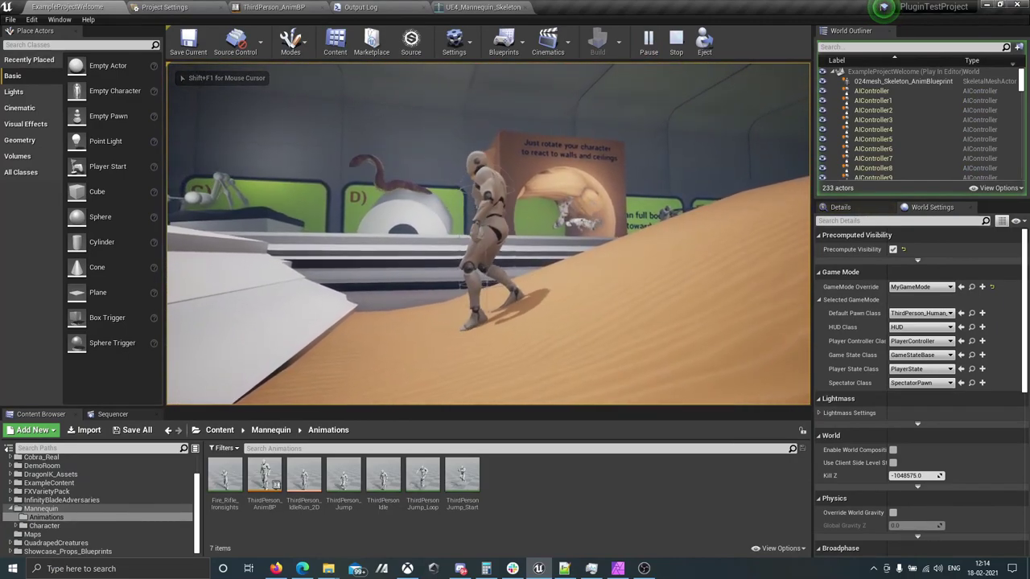
key("a")
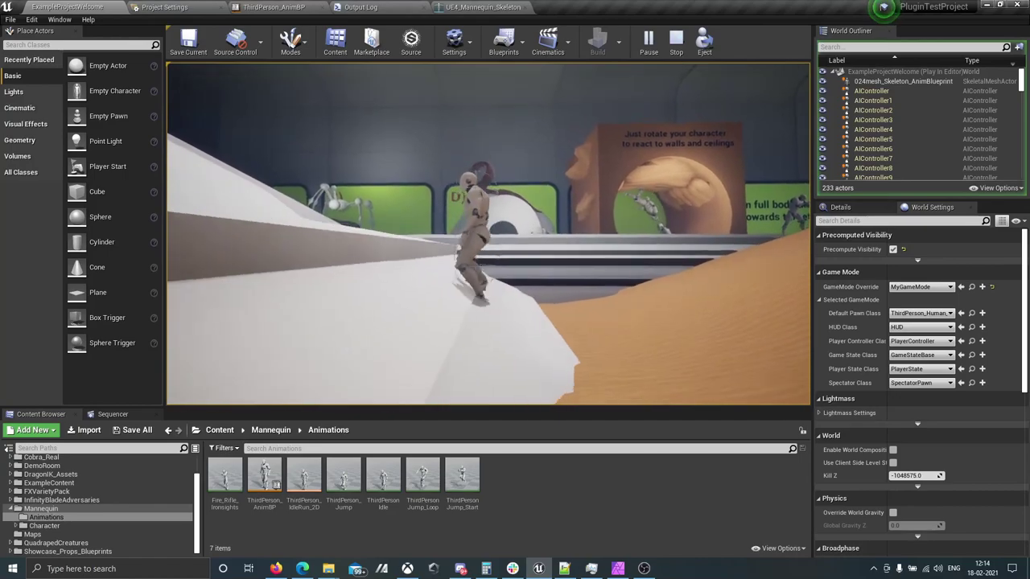
key("a")
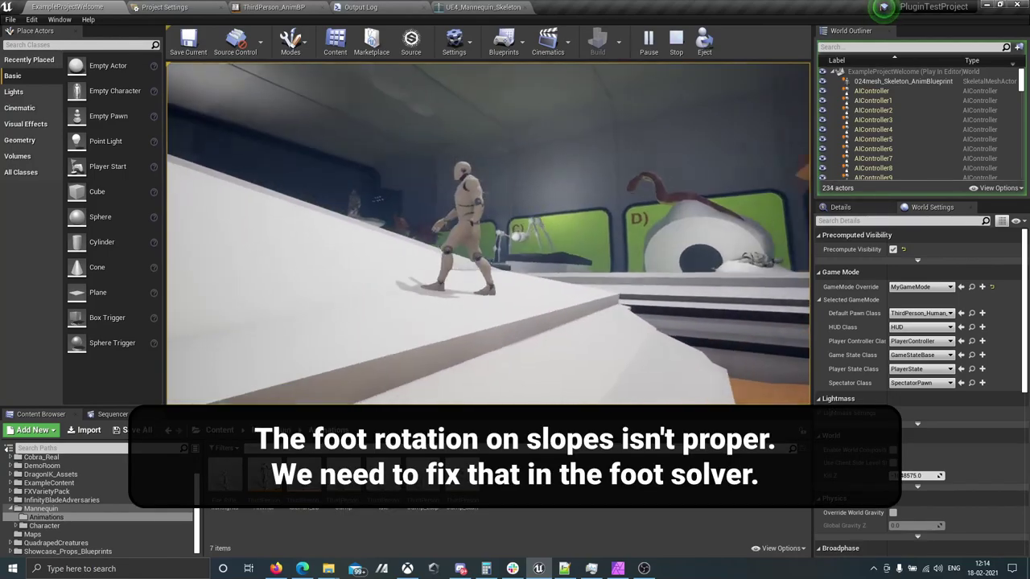
key("Escape")
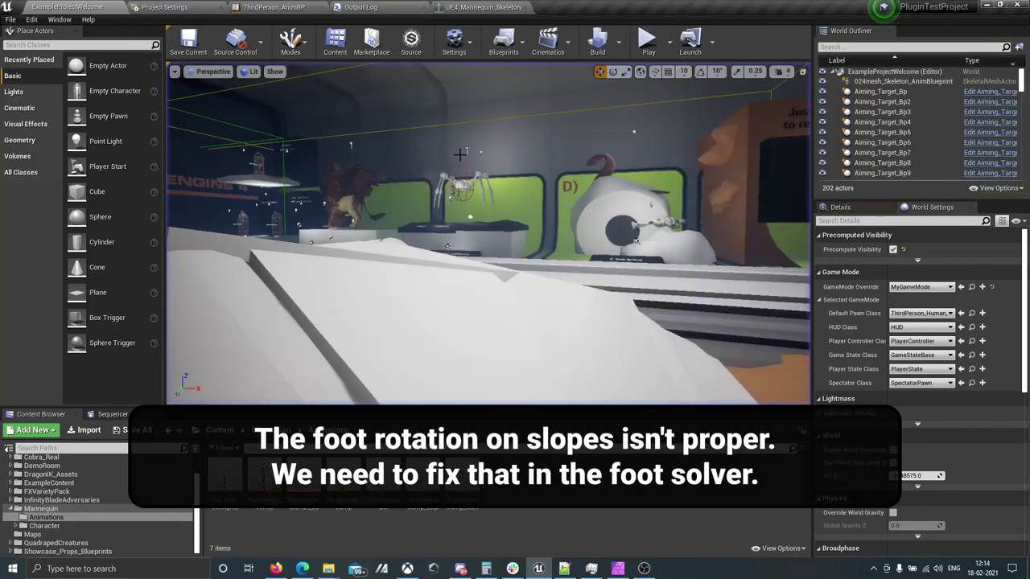
- Cache the Default_1 state machine's output in a new saved pose named Cached_TPC in ThirdPerson_AnimBP
left_click(252, 6)
left_click(383, 170)
scroll(383, 169, "down", 1)
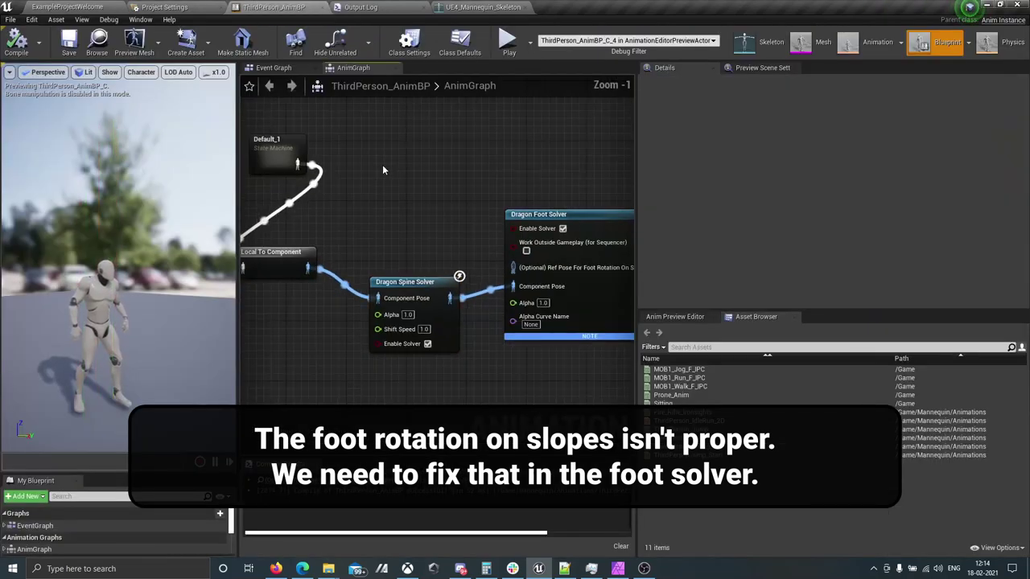
right_click_drag(383, 170, 399, 215)
left_click_drag(637, 226, 837, 224)
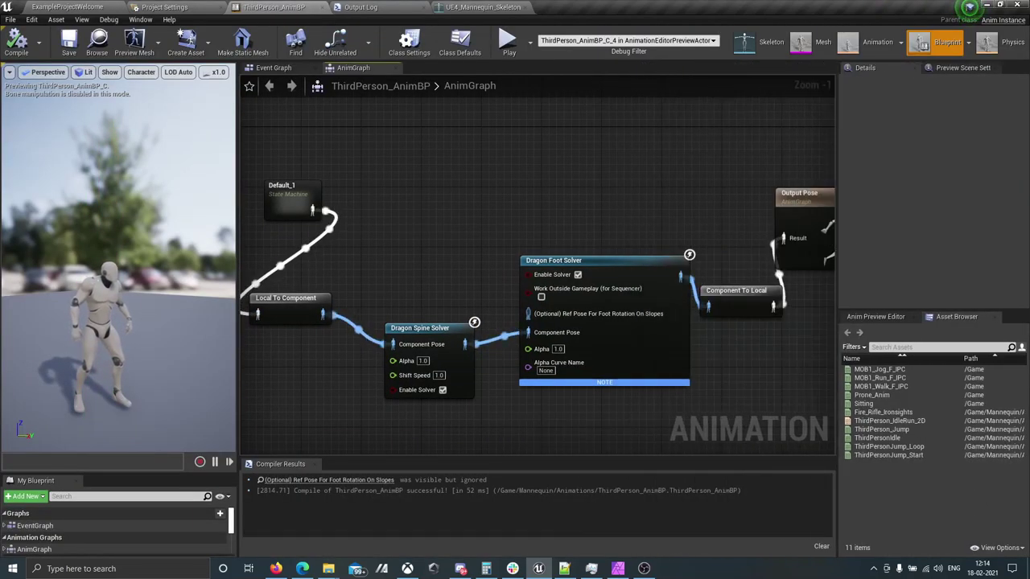
right_click_drag(371, 190, 409, 213)
left_click_drag(317, 223, 395, 159)
type("sav")
key("Return")
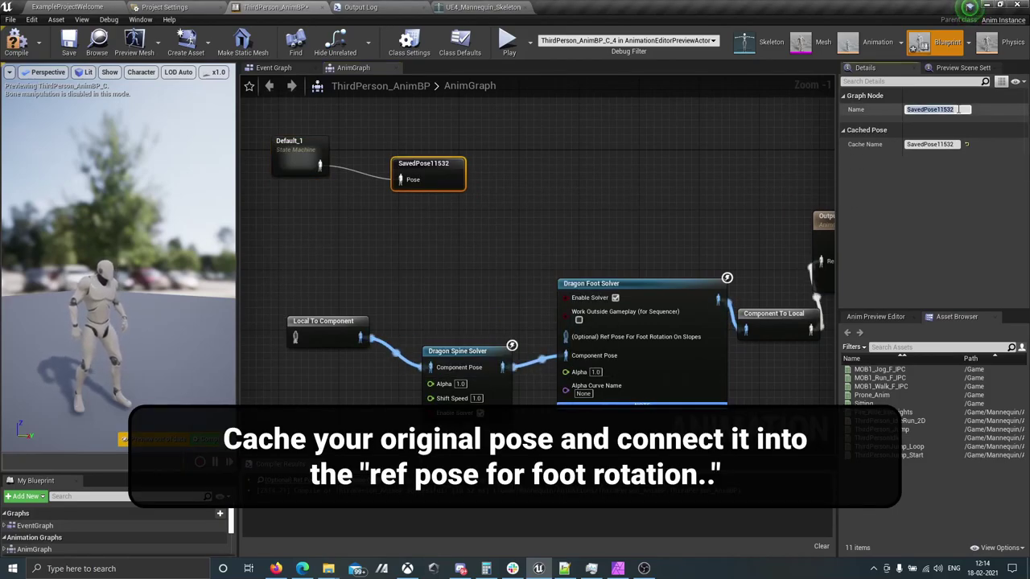
left_click(958, 110)
type("Cached_TPC")
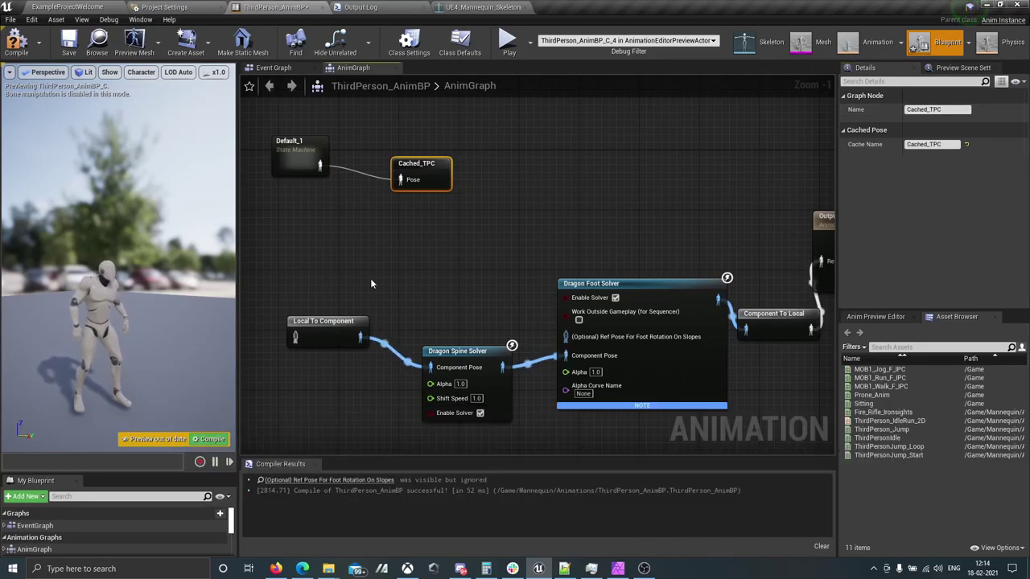
- Add a Use cached pose 'Cached_TPC' node and connect it to the spine solver's Local To Component node
left_click(371, 284)
right_click_drag(391, 264, 498, 244)
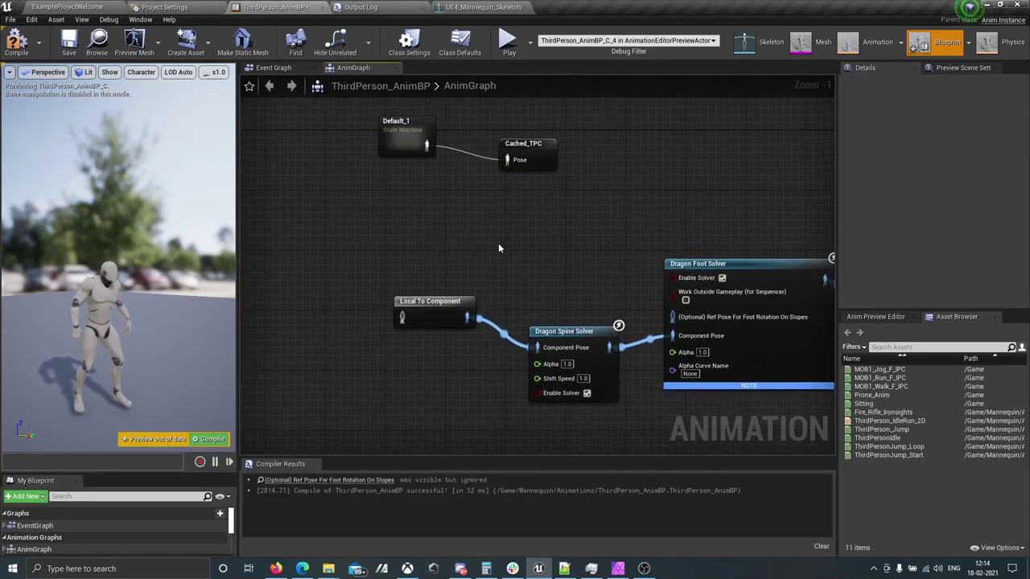
right_click(299, 284)
type("cached")
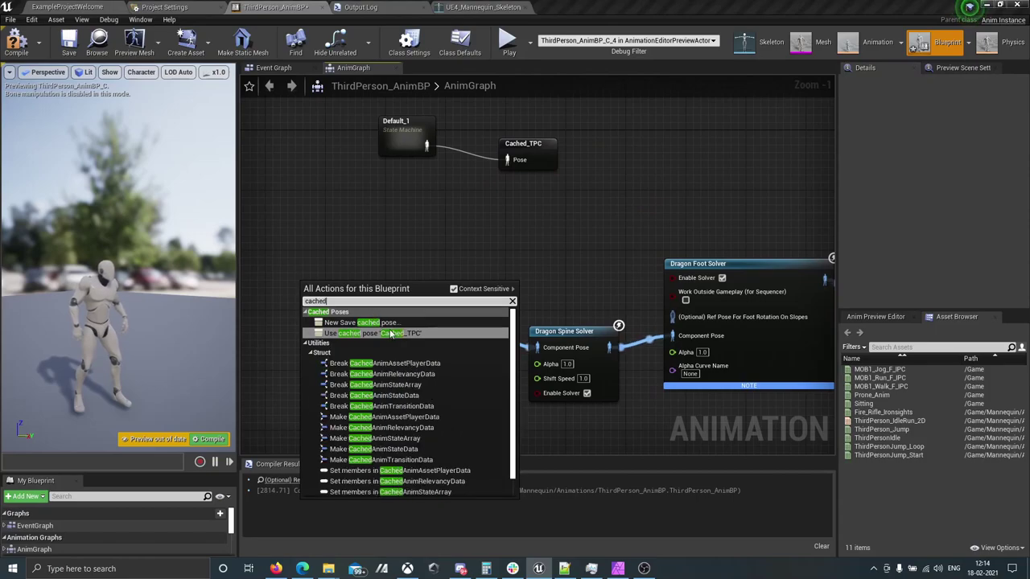
left_click(378, 333)
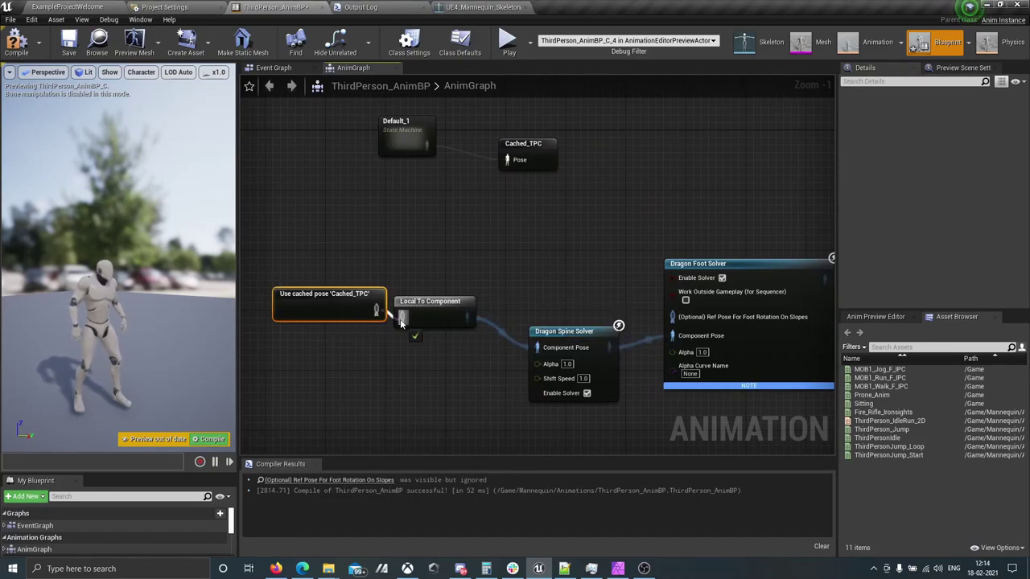
- Duplicate the cached pose and Local To Component pair into the foot solver's Ref Pose For Foot Rotation On Slopes input, and compile and save
key("ctrl+c")
key("ctrl+v")
left_click_drag(549, 234, 677, 323)
left_click_drag(511, 221, 474, 236)
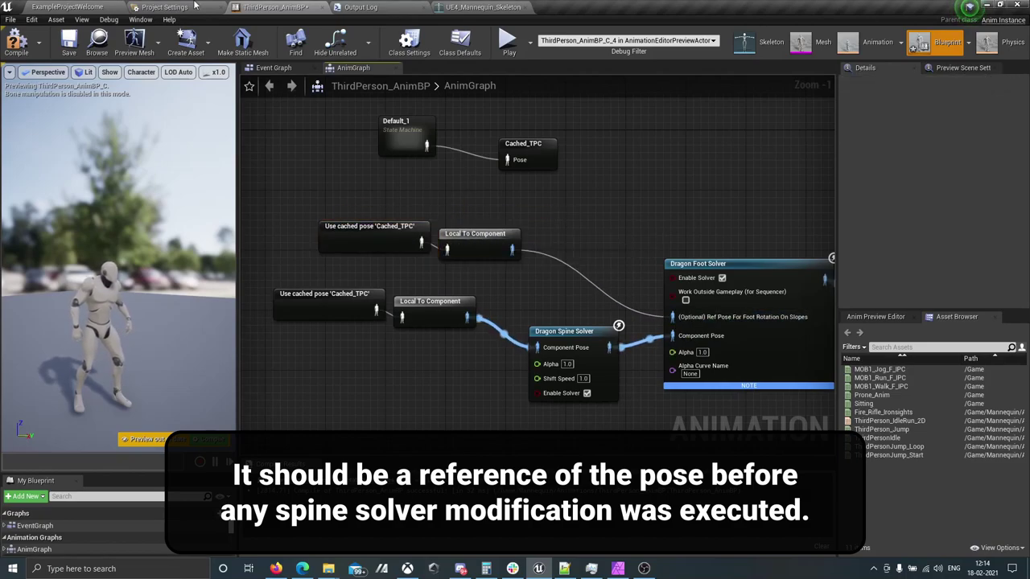
left_click(13, 50)
left_click(71, 43)
- Play the level and walk the mannequin back and forth over the slopes to check foot rotation and ground contact
left_click(54, 5)
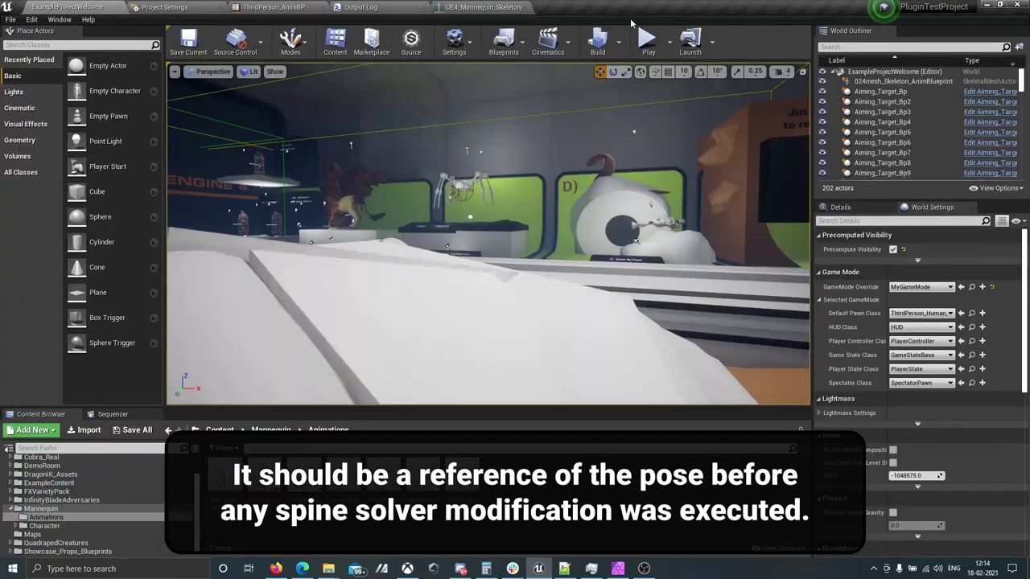
left_click(647, 44)
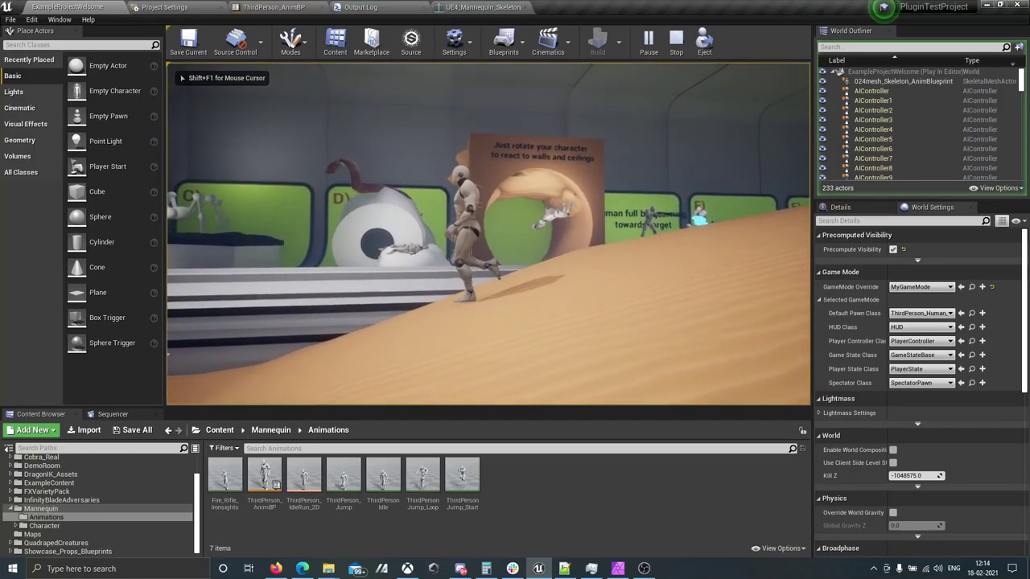
key("w")
key("d")
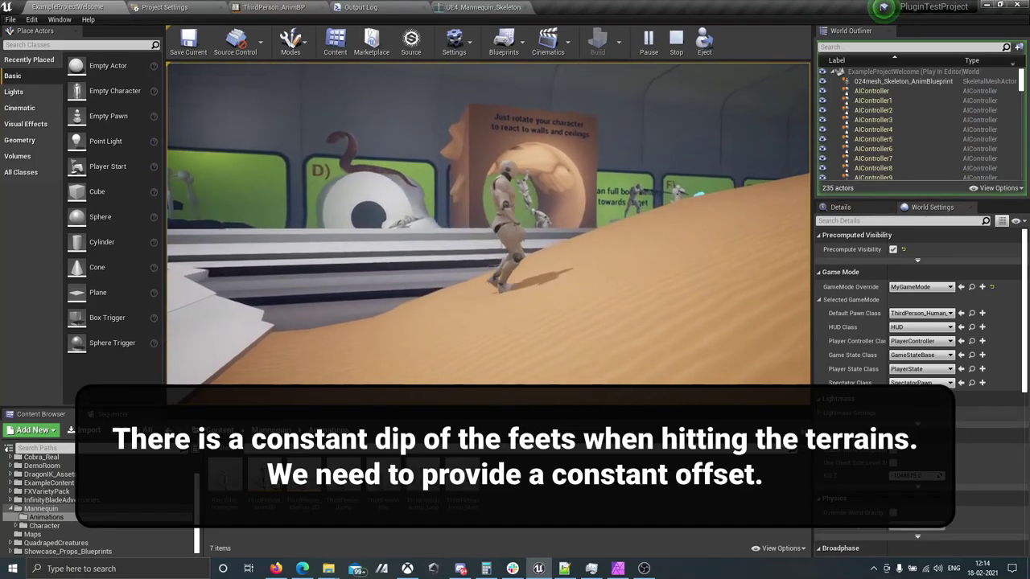
key("a")
key("d")
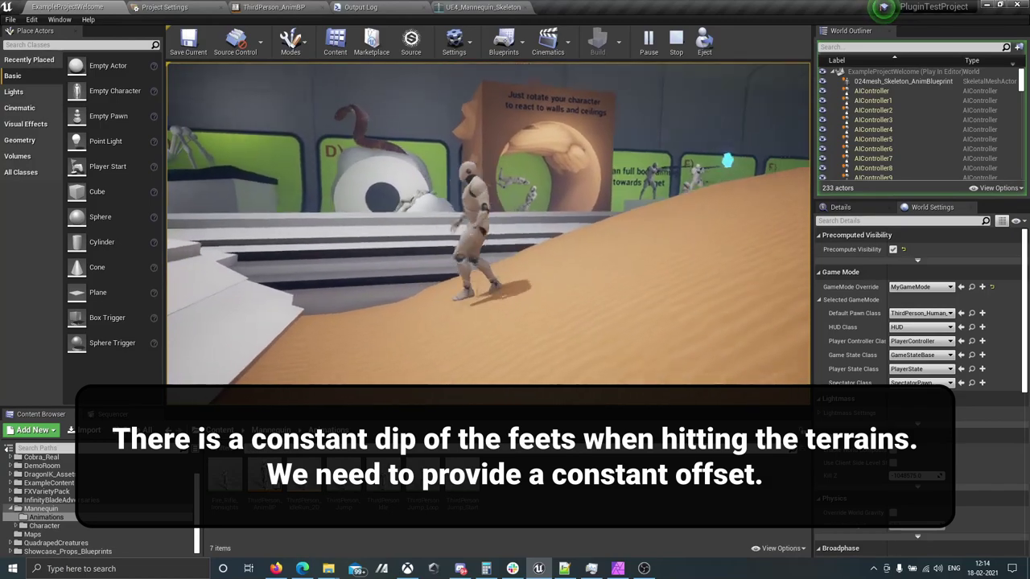
key("a")
key("w")
key("a")
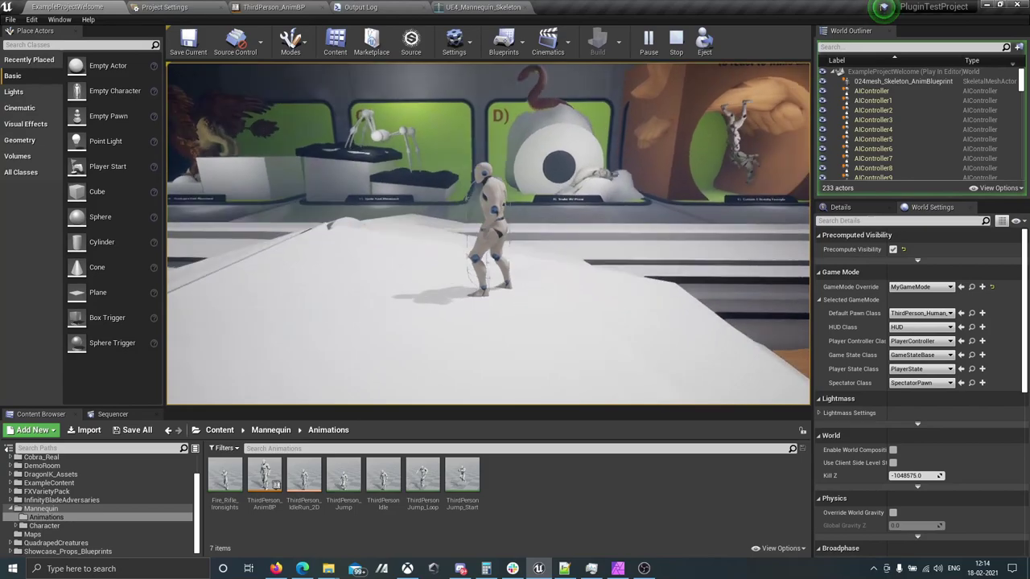
key("Escape")
- Set the Feet Height Offset to 5 for both Feet Bones elements of the Dragon Foot Solver
left_click(278, 6)
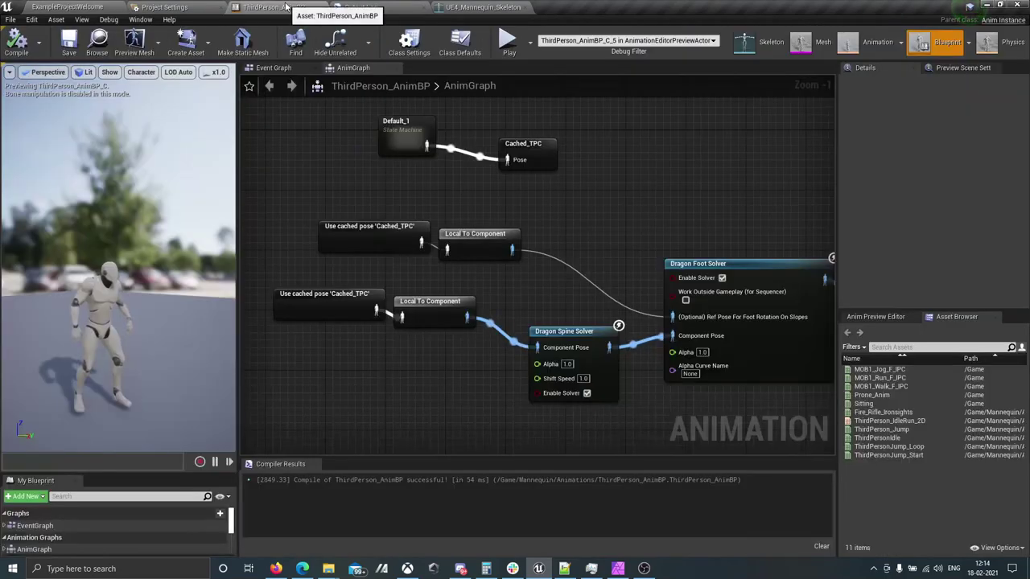
left_click(726, 264)
left_click_drag(837, 224, 707, 208)
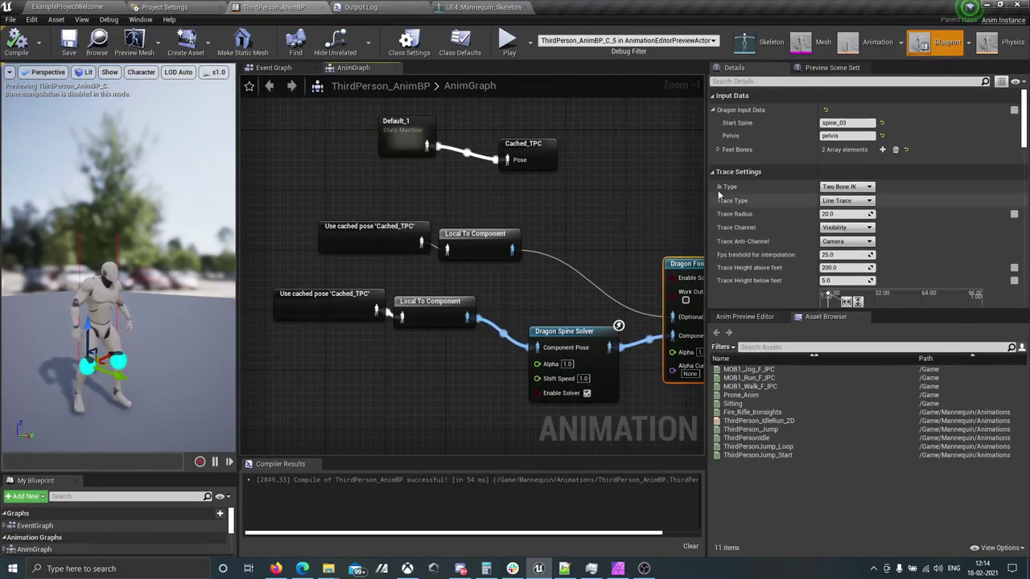
left_click(716, 150)
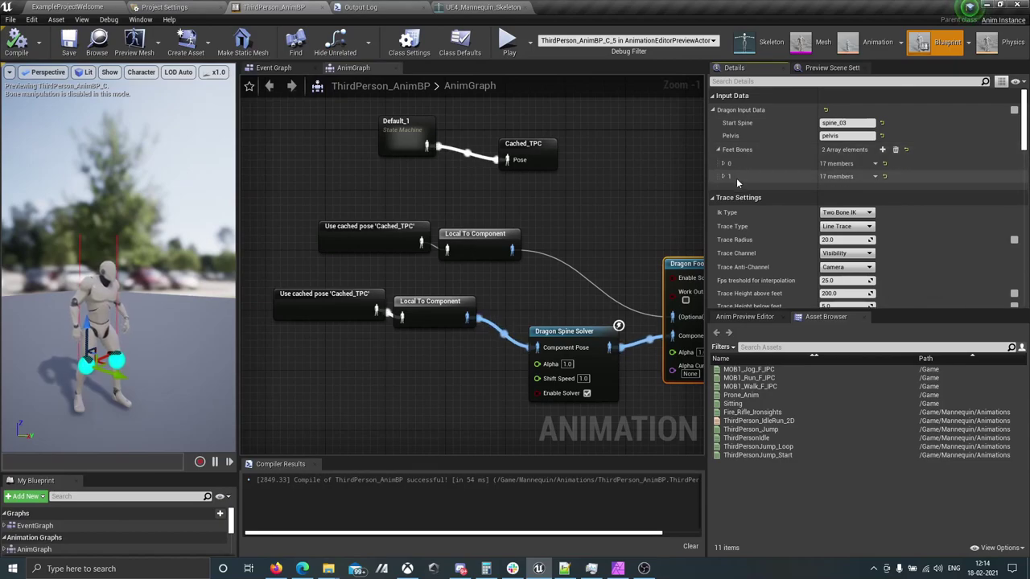
left_click(724, 176)
left_click(724, 164)
scroll(739, 193, "down", 3)
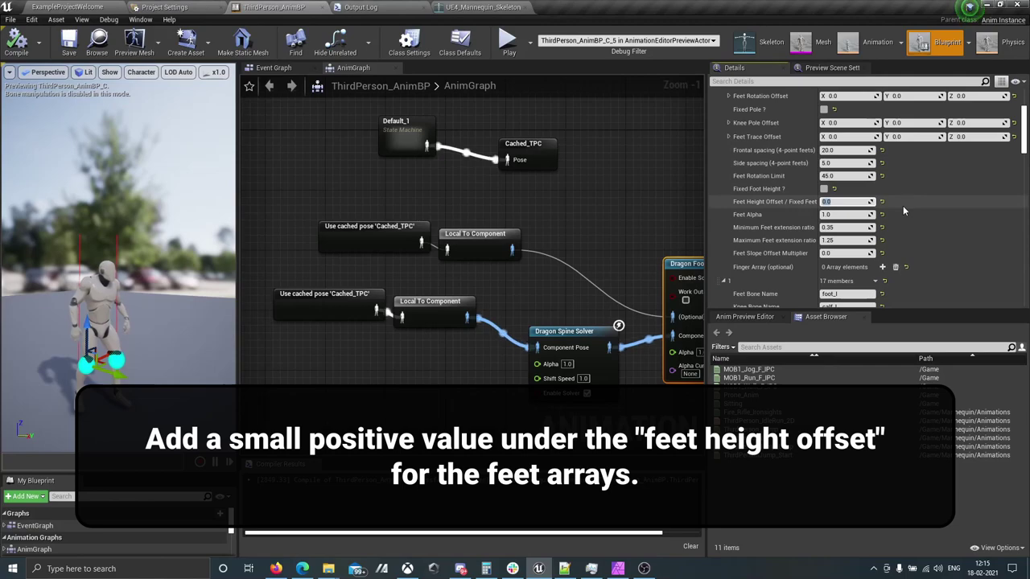
type("5")
key("Return")
scroll(907, 218, "down", 11)
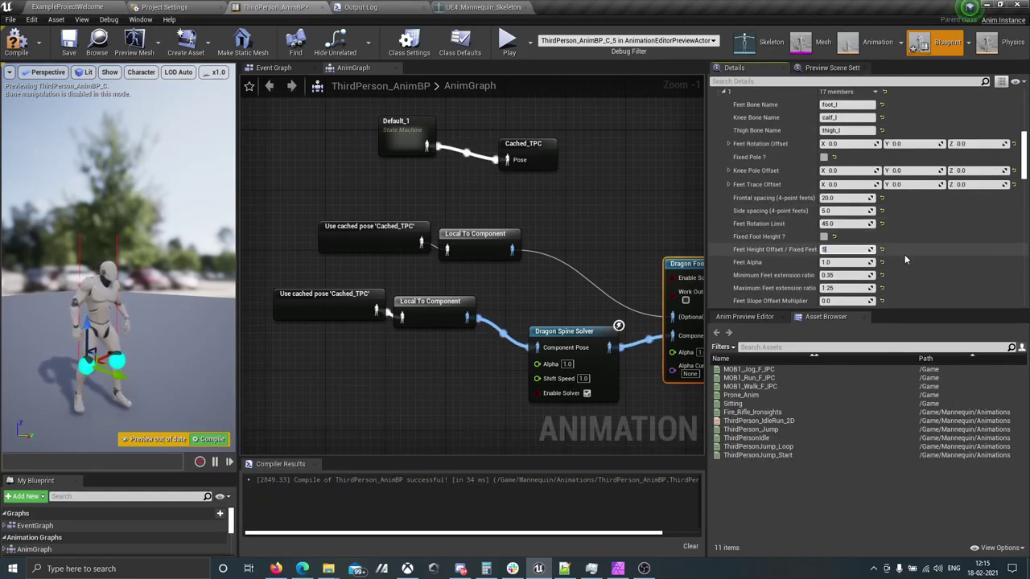
- Set the Feet Height Offset of Feet Bones element 0 to 4.0, and compile and save the blueprint
scroll(817, 161, "up", 3)
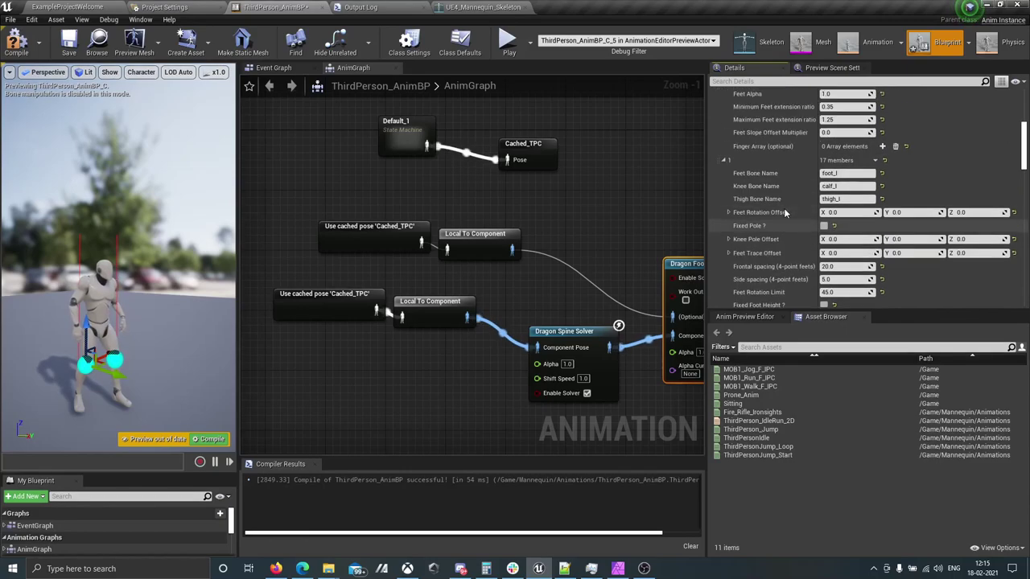
left_click_drag(855, 149, 837, 149)
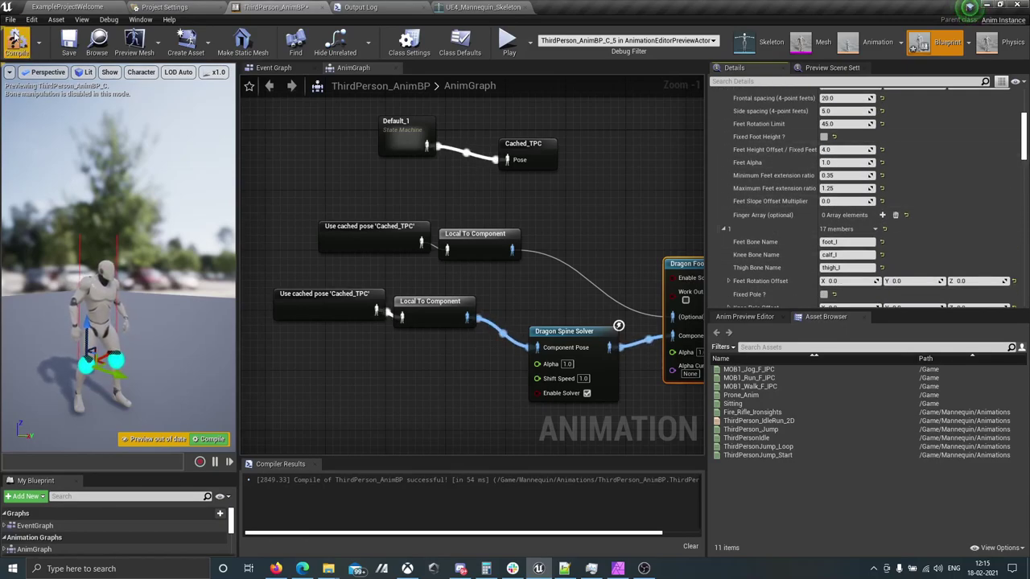
left_click(16, 42)
left_click(69, 42)
- Play the level and walk the mannequin across the sand slope to check the feet's height on the terrain
left_click(68, 7)
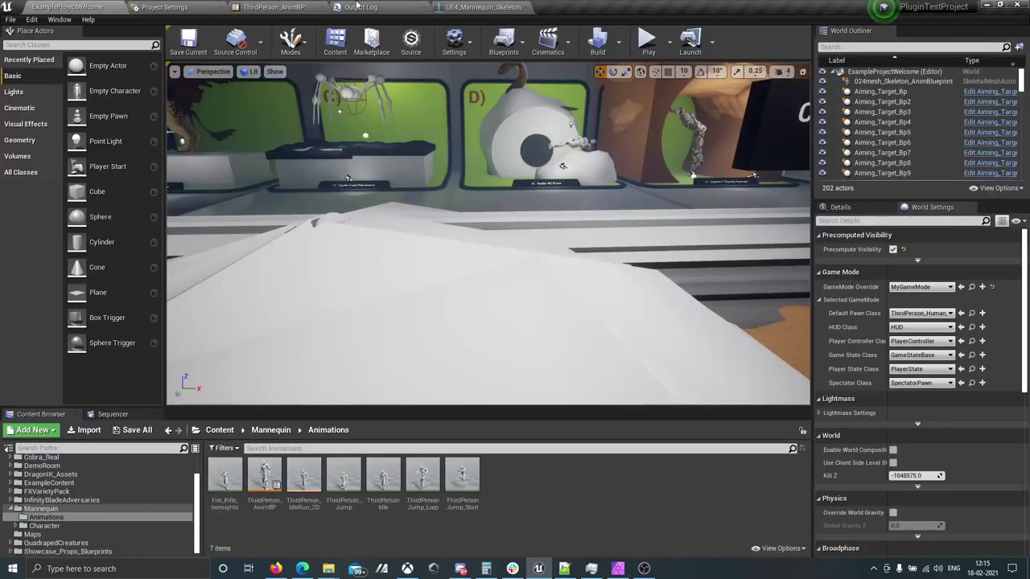
left_click(648, 42)
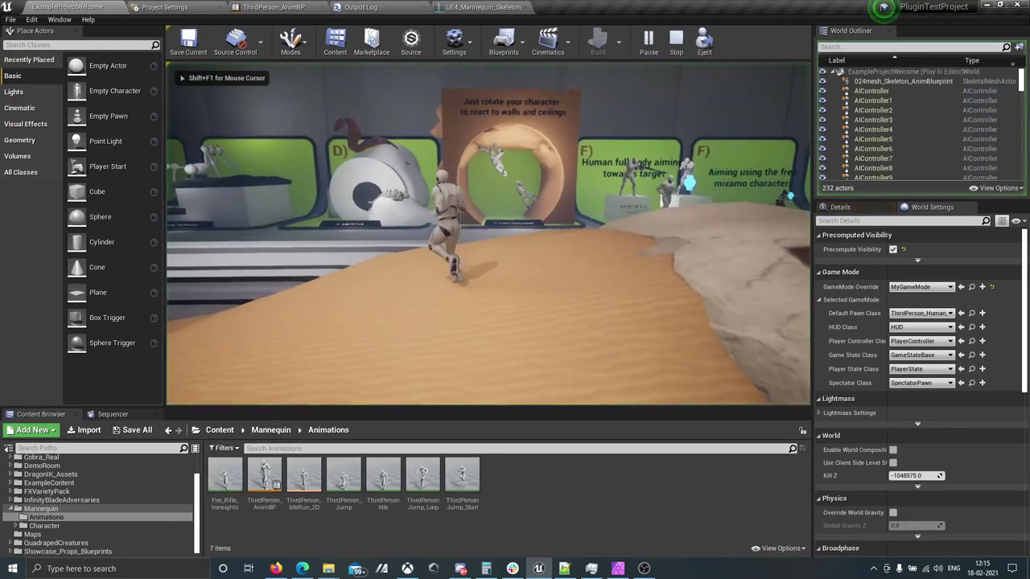
key("d")
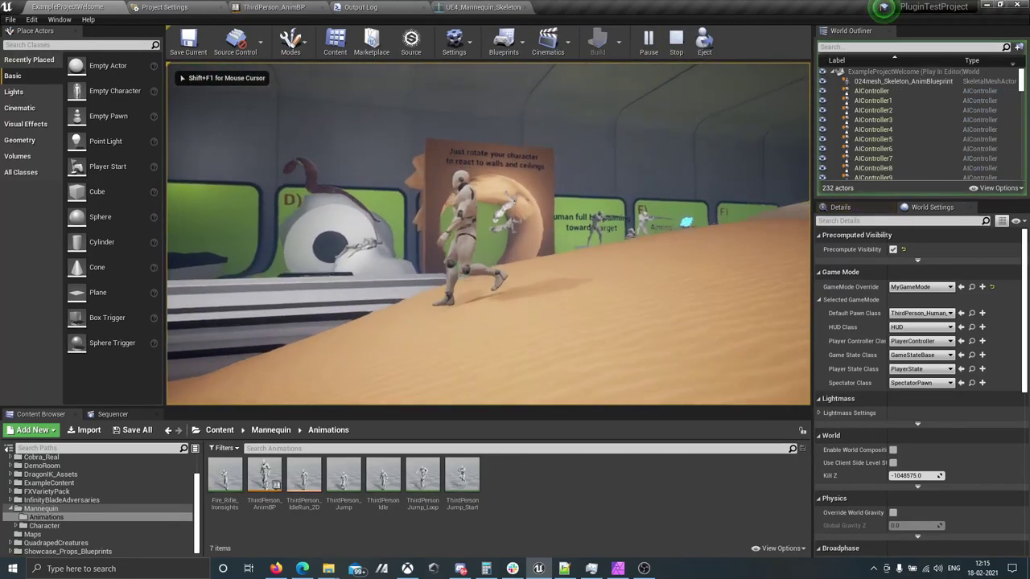
key("a")
key("a")
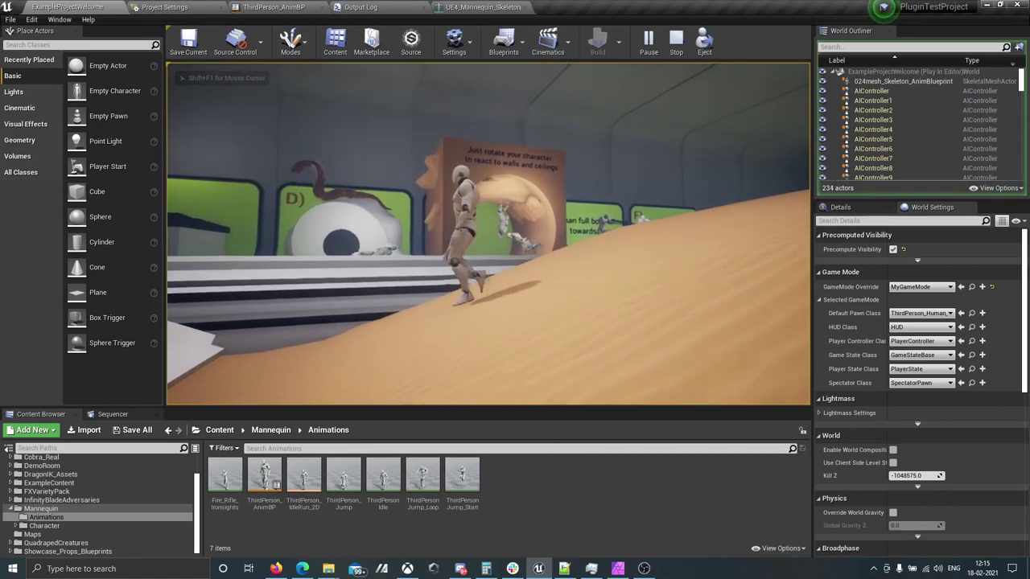
key("a")
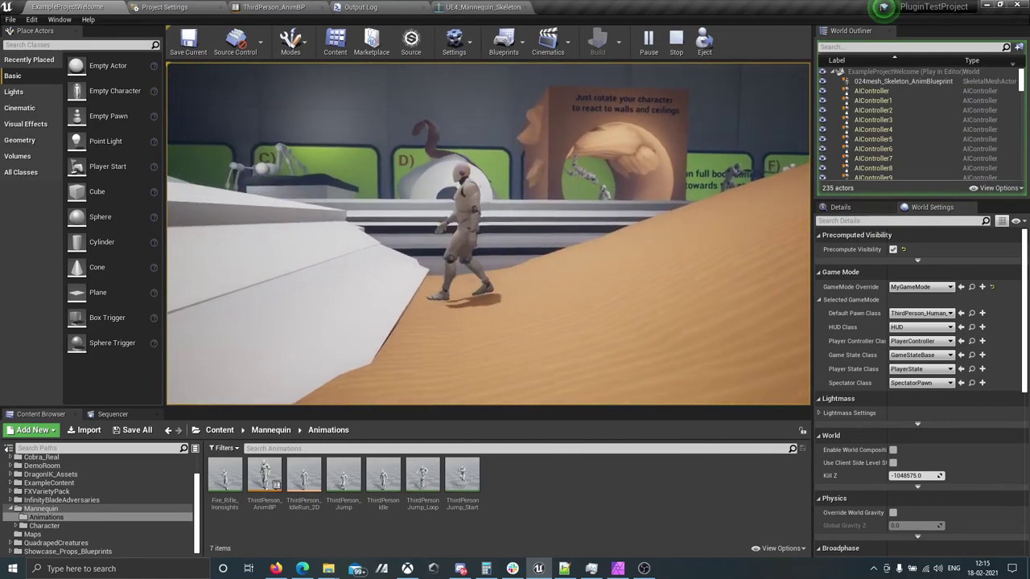